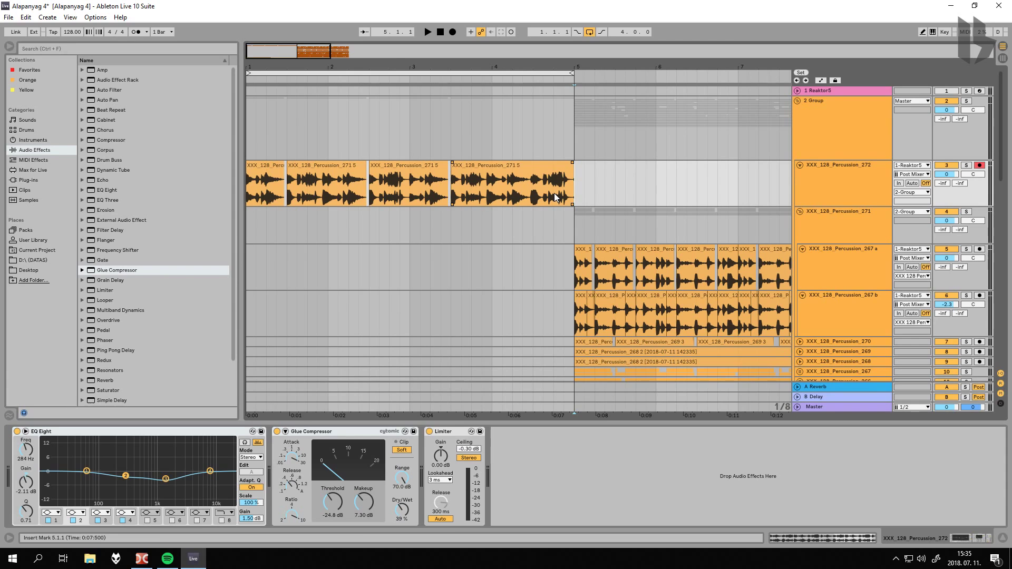
Solo the 2 Group track and play back the percussion clips with the four-bar loop range selected.
left_click(533, 168)
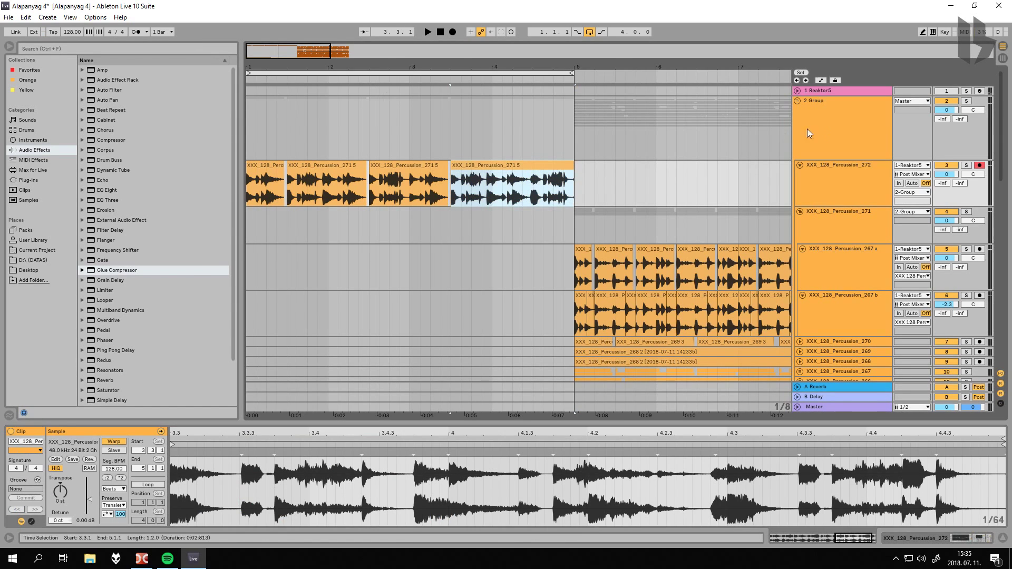
left_click(967, 101)
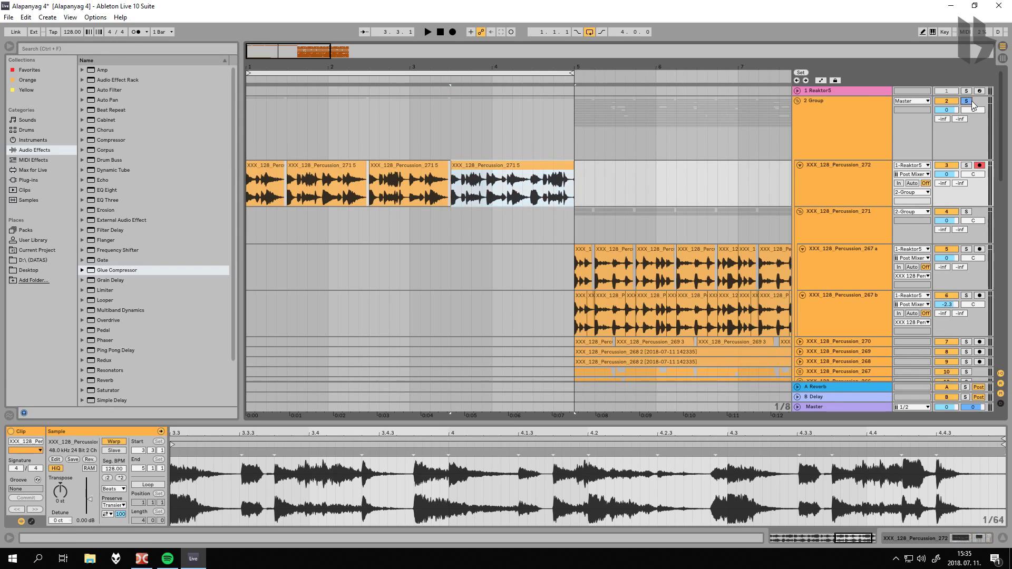
left_click(418, 72)
key("space")
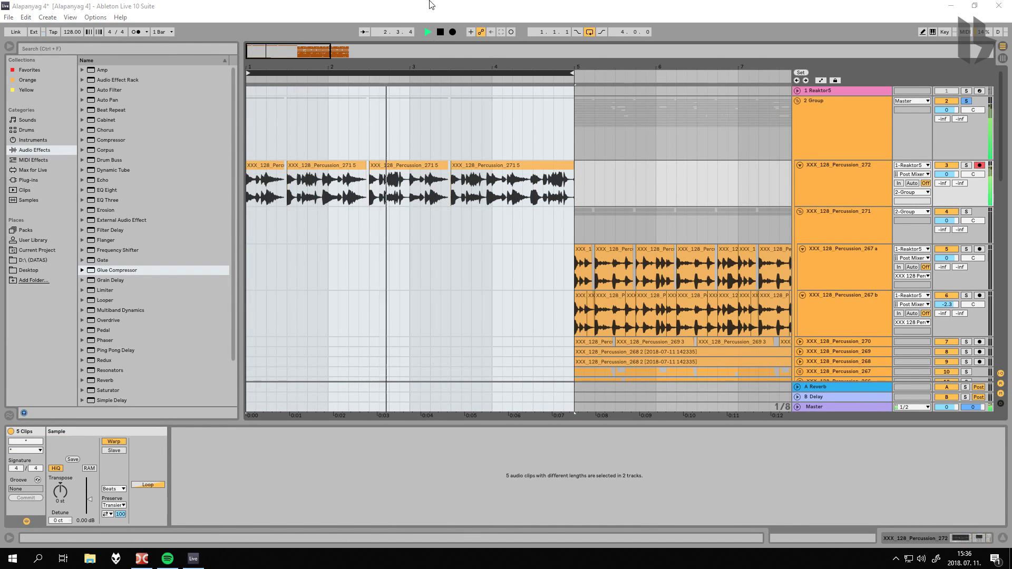
key("space")
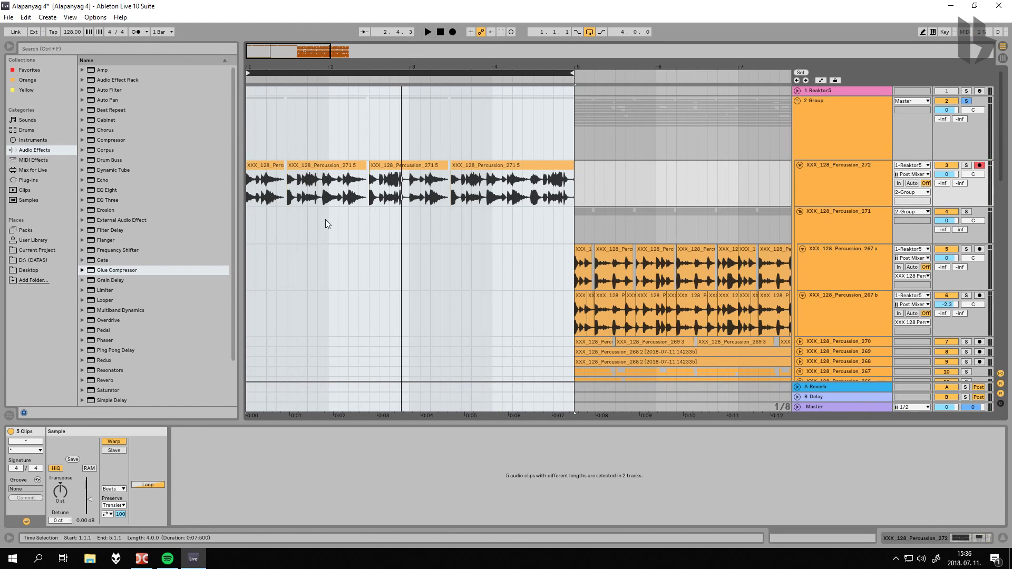
Transpose the four XXX_128_Percussion_271 5 clips on track XXX_128_Percussion_272 to 6 st and play back the loop range.
left_click(271, 166)
left_click(488, 168, "shift")
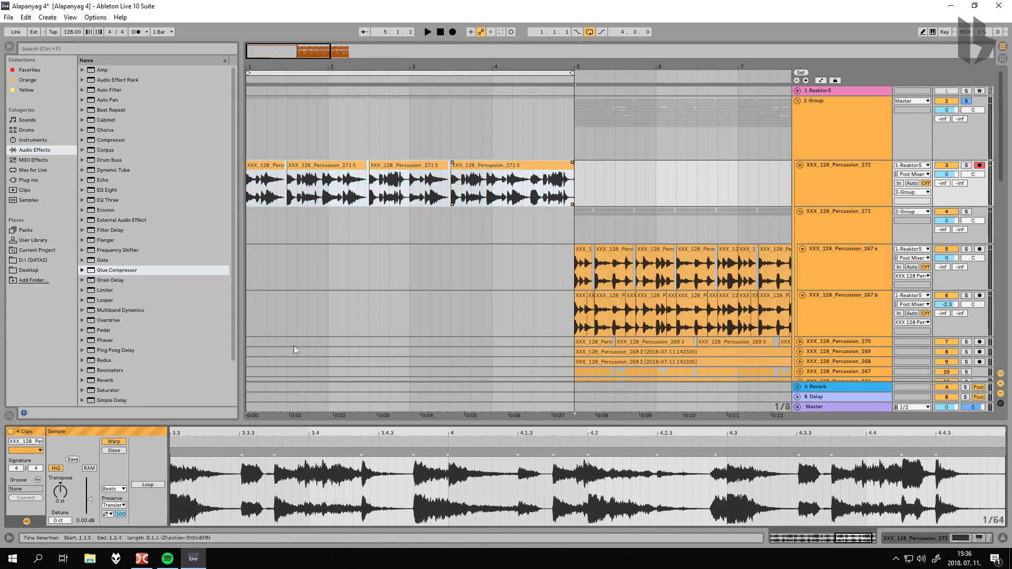
left_click(64, 494)
left_click(416, 75)
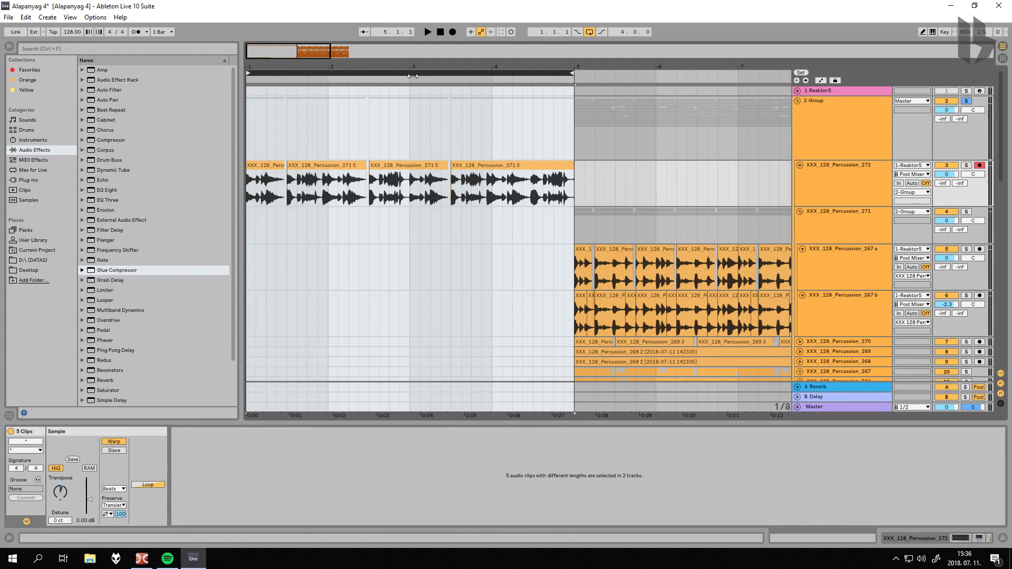
key("space")
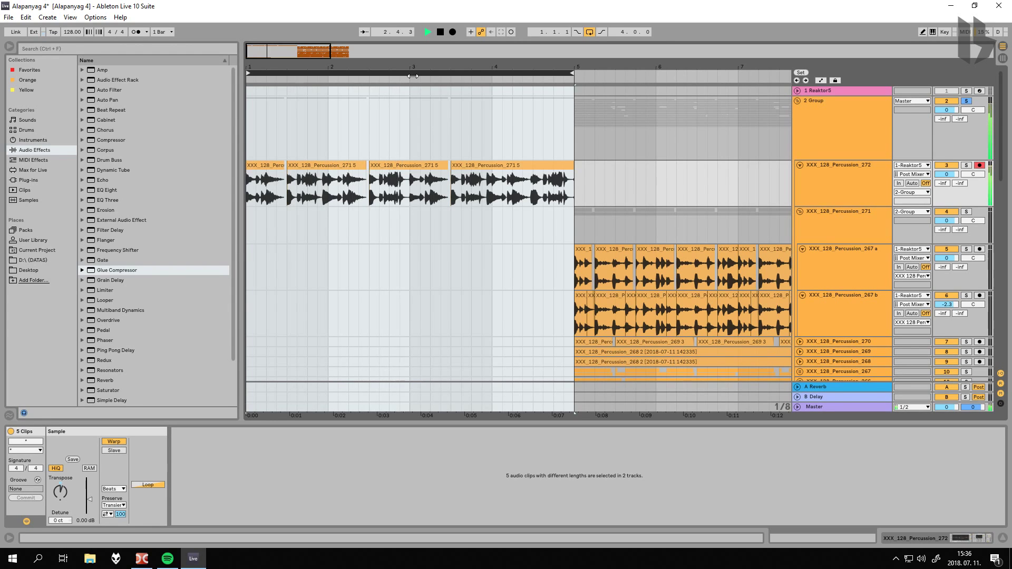
key("space")
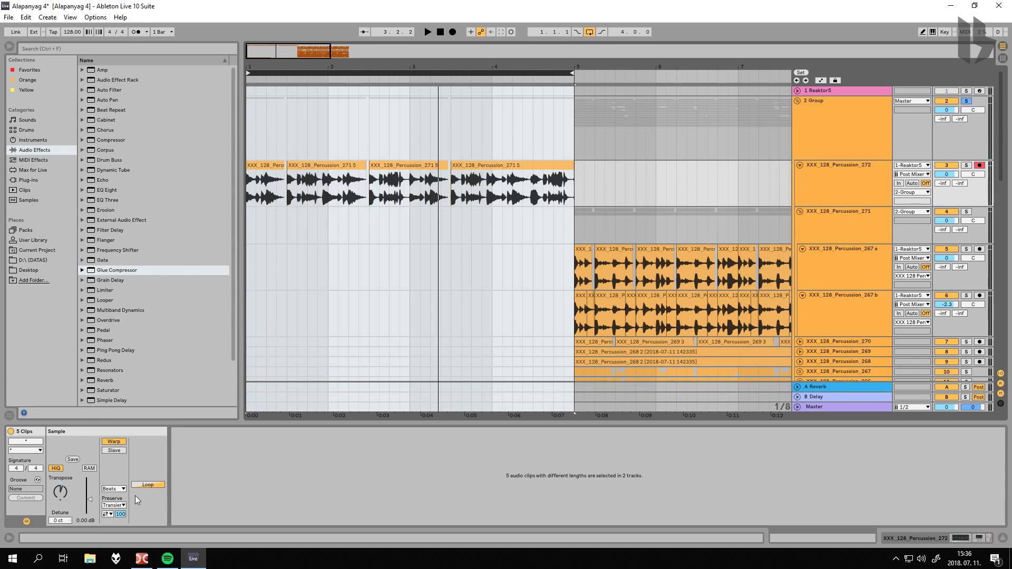
Set the Beats transient loop mode of the selected clips to Loop Off and play back the four-bar section.
left_click(107, 514)
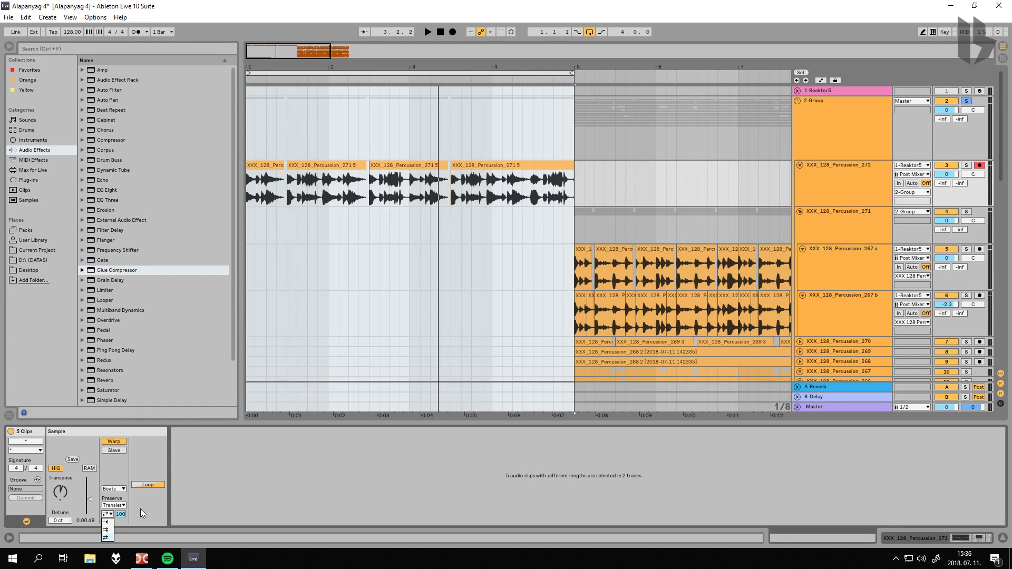
left_click(108, 523)
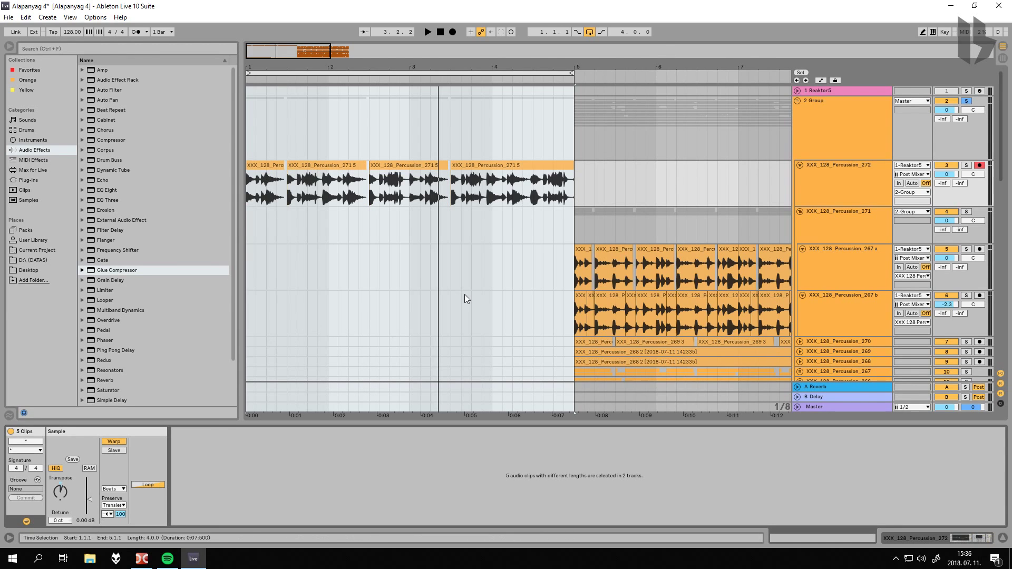
left_click(410, 76)
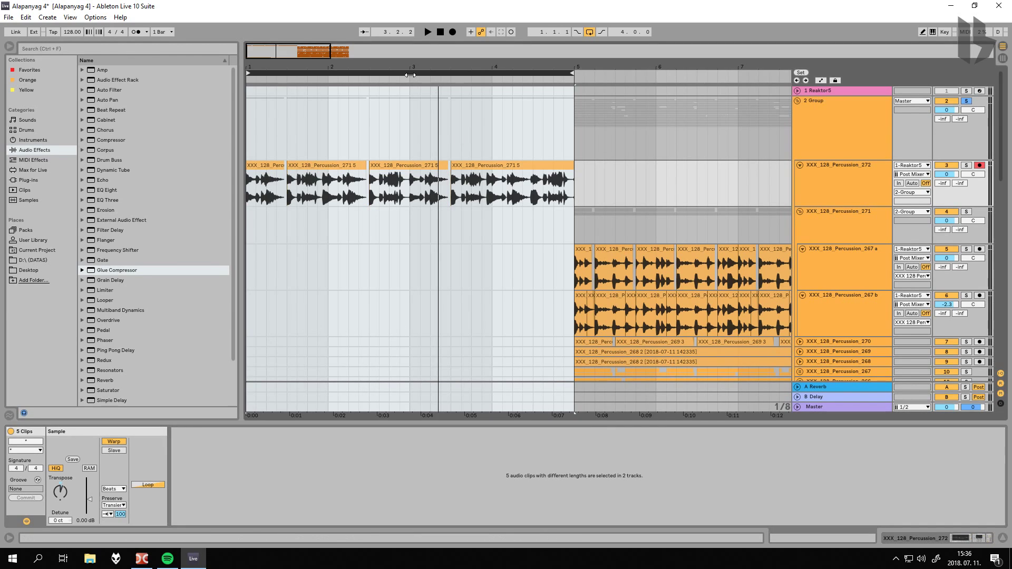
left_click_drag(392, 65, 393, 62)
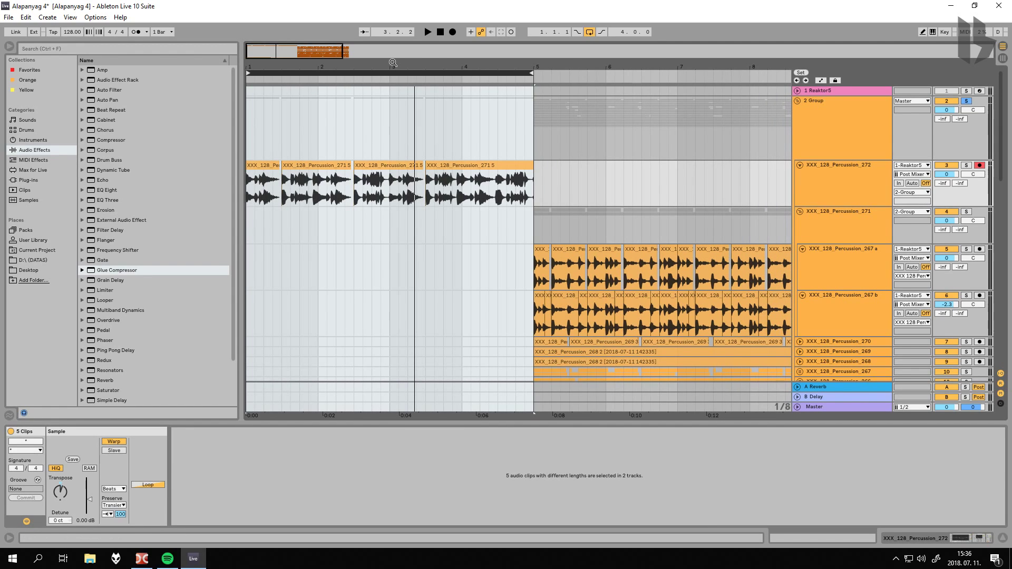
key("space")
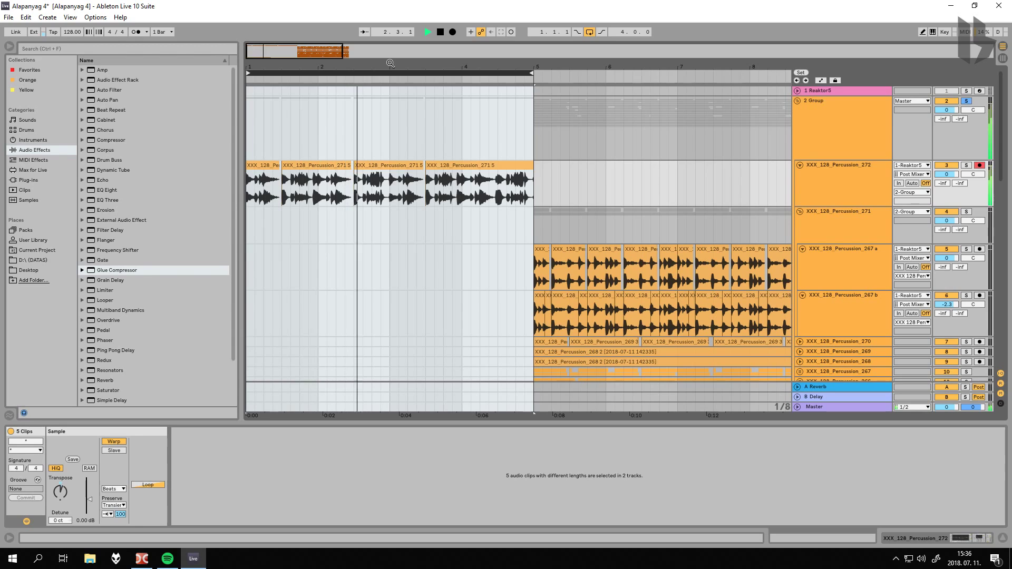
key("space")
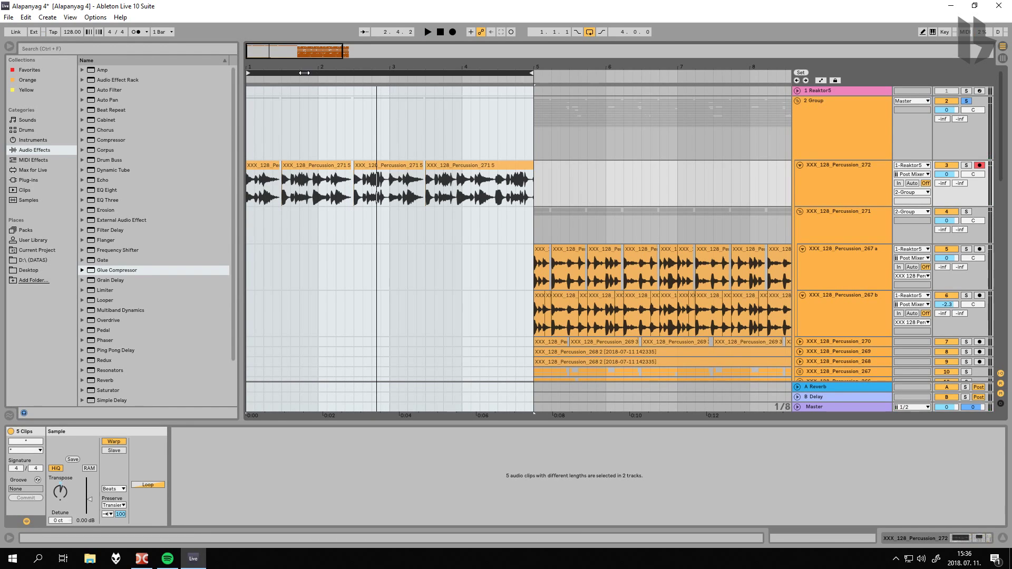
left_click_drag(257, 66, 256, 77)
key("space")
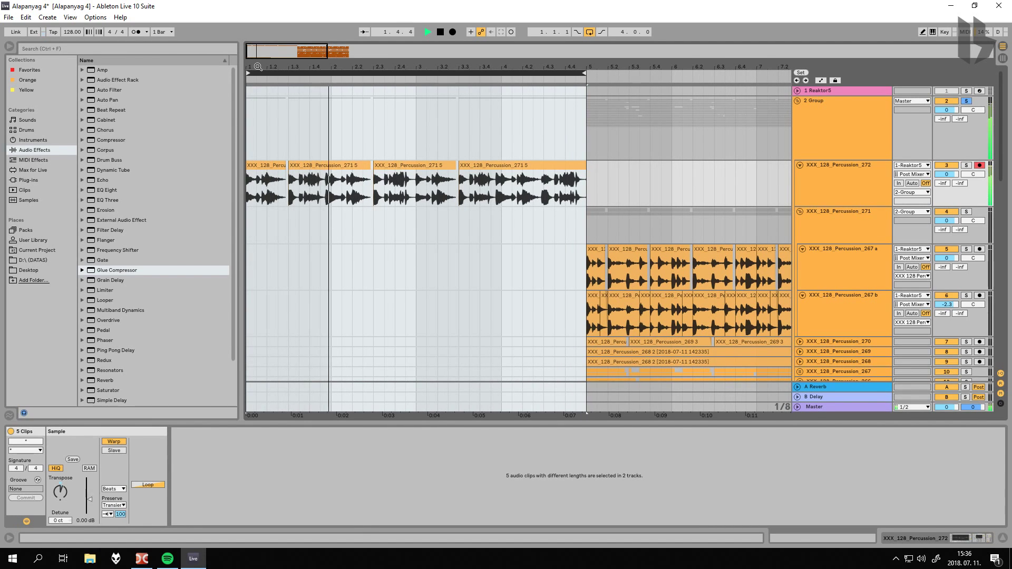
key("space")
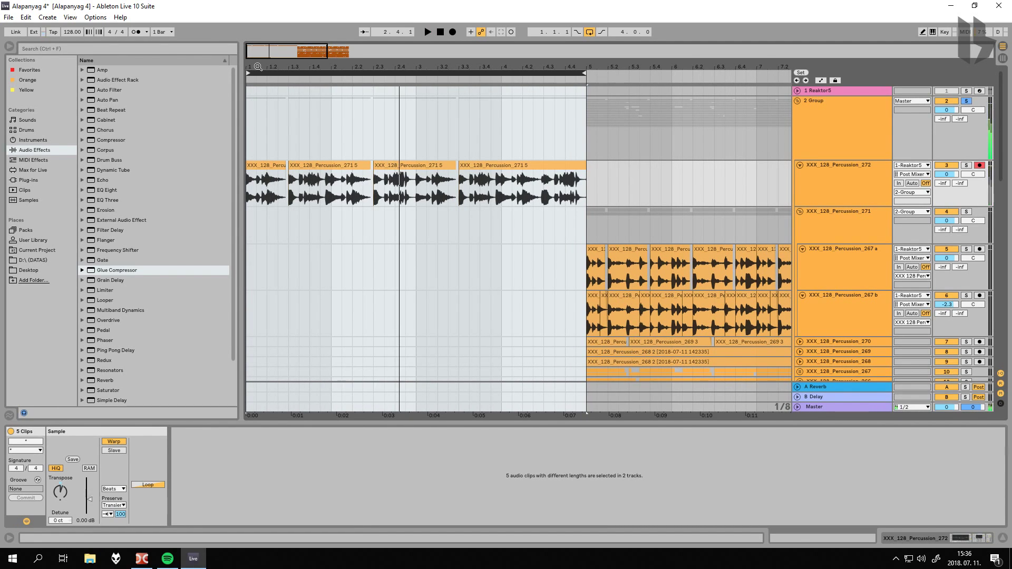
Duplicate the XXX_128_Percussion_272 track and solo the copy.
left_click(276, 165)
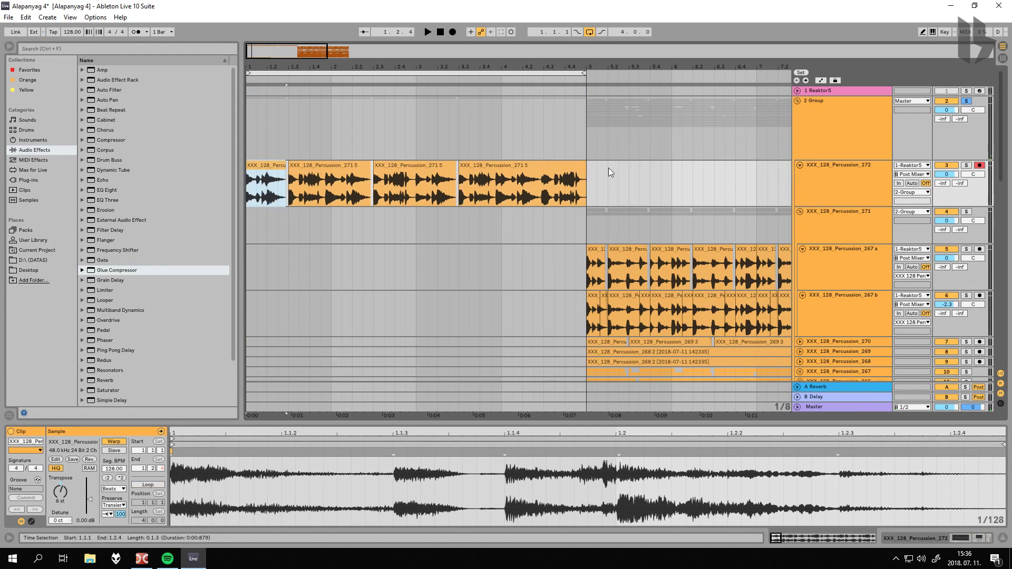
left_click(830, 172)
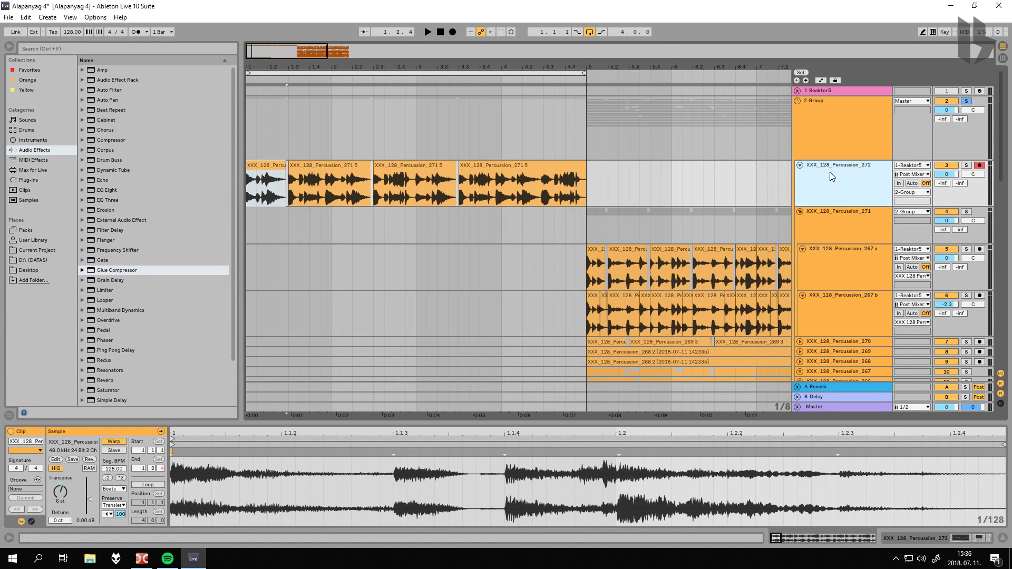
key("ctrl+d")
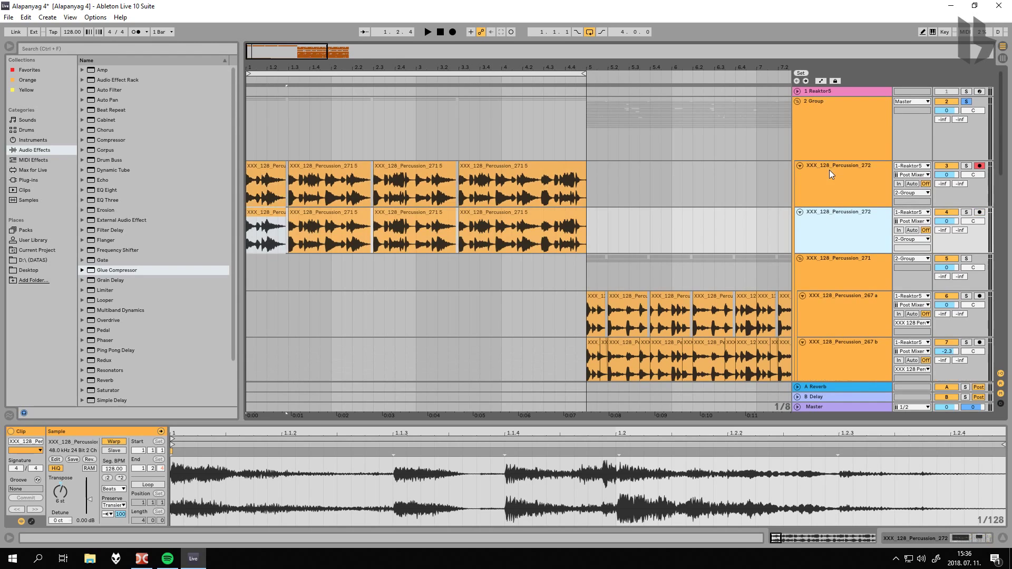
left_click(967, 212)
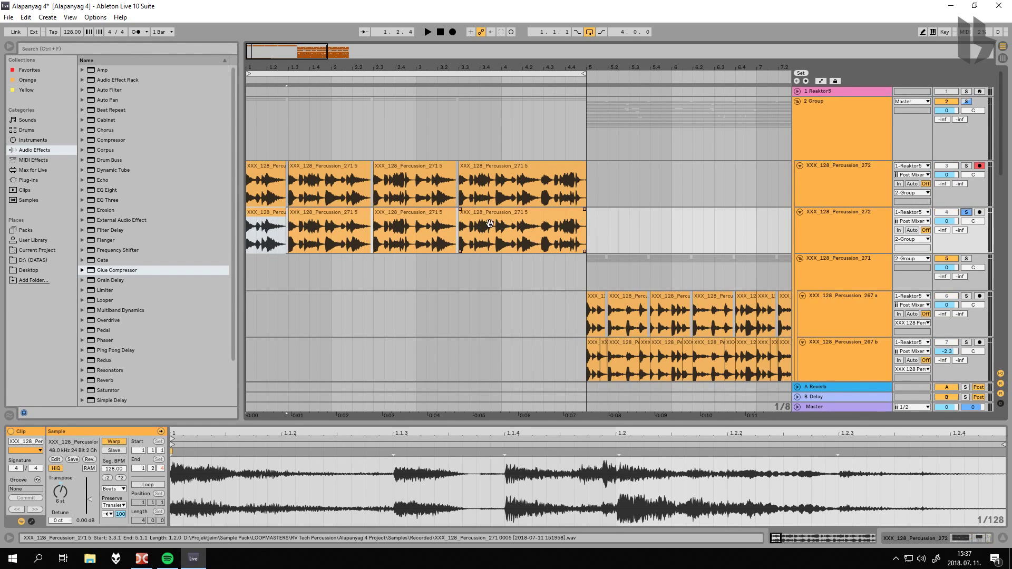
Set the warp mode of all four clips on the duplicated track to Complex Pro and play back the loop range.
left_click(463, 221)
left_click(266, 211)
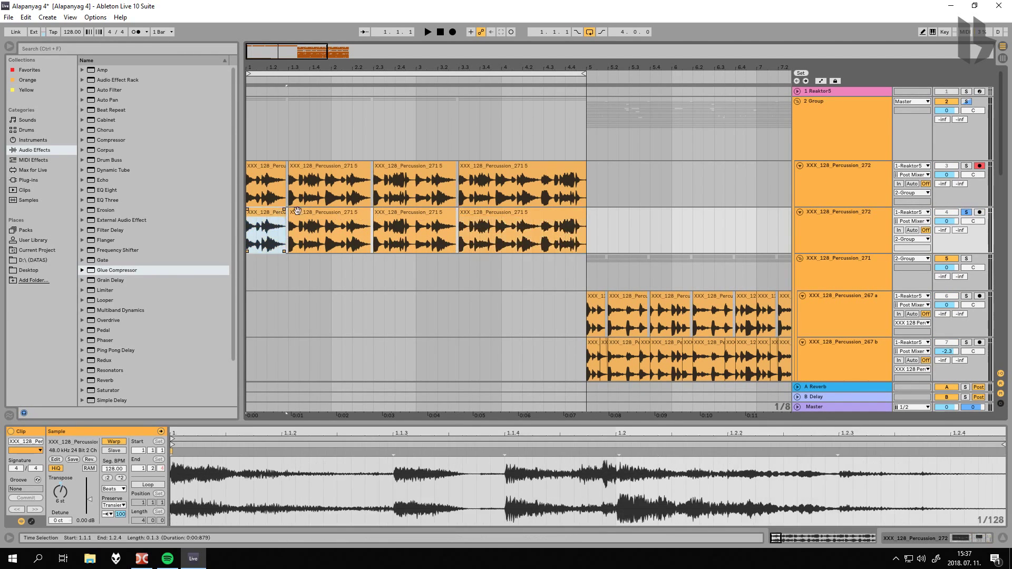
left_click(484, 211, "shift")
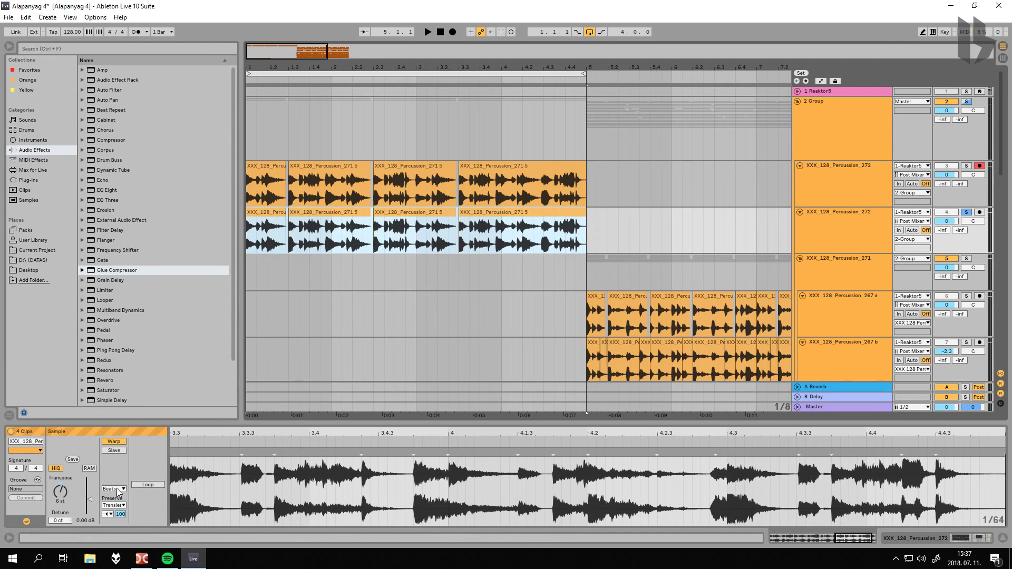
left_click(112, 490)
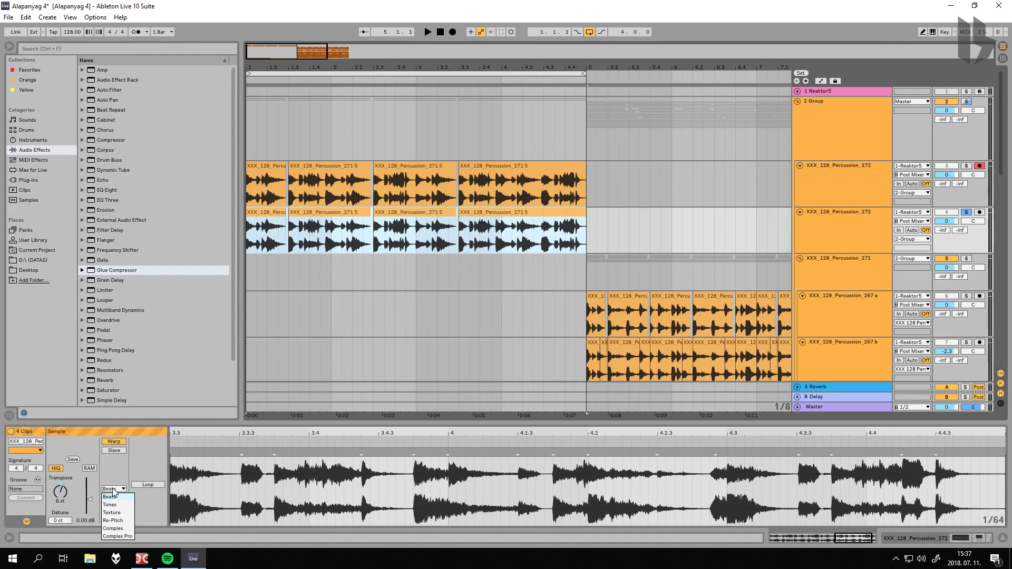
left_click(117, 537)
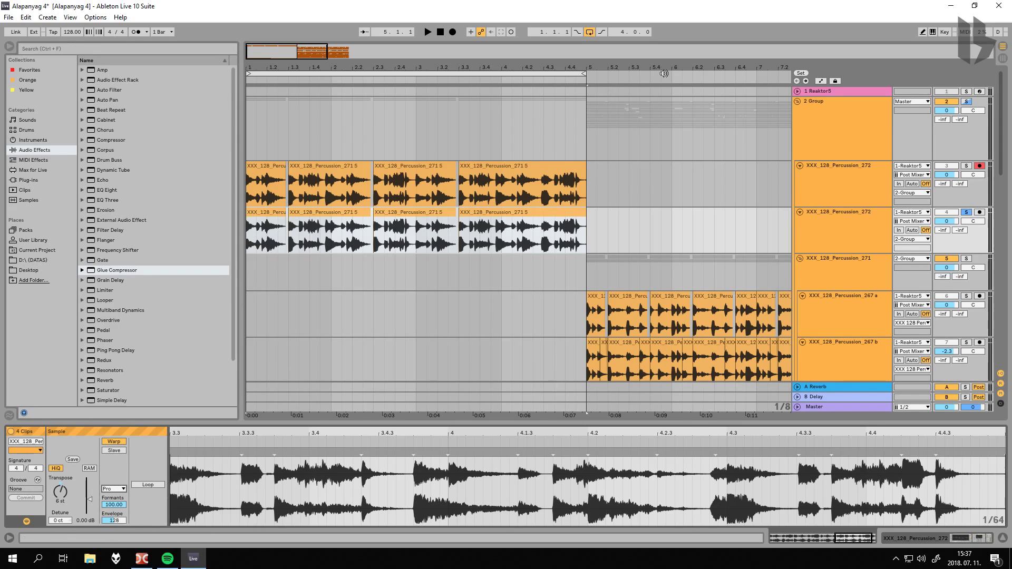
left_click(420, 75)
key("space")
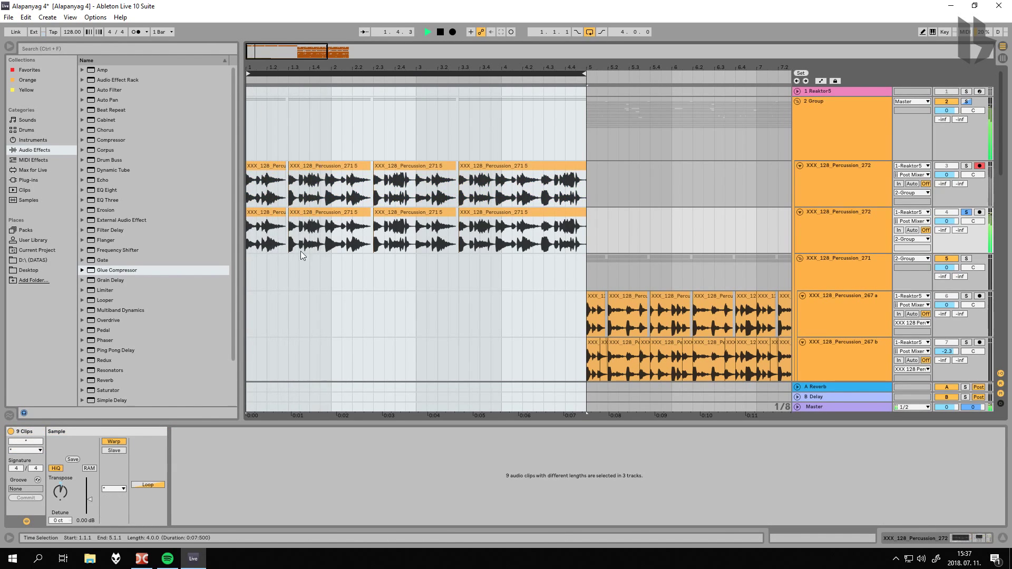
key("space")
Set Formants to 0.00 for all four clips on the duplicated track.
left_click(442, 213)
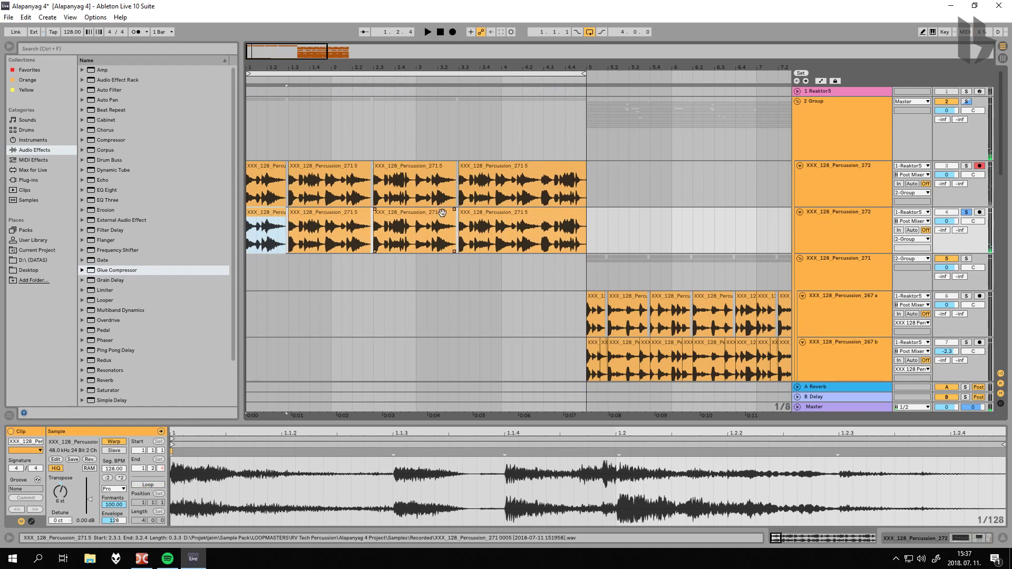
left_click(484, 213, "shift")
left_click_drag(122, 505, 122, 559)
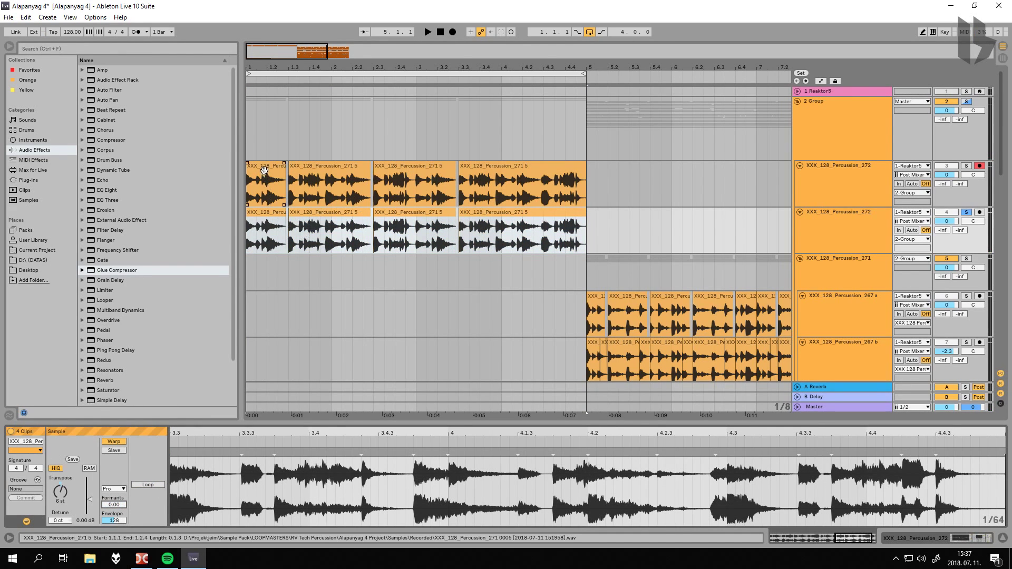
Compare the warp settings of the clips on both XXX_128_Percussion_272 tracks and listen to the soloed Complex Pro copy.
left_click(535, 167)
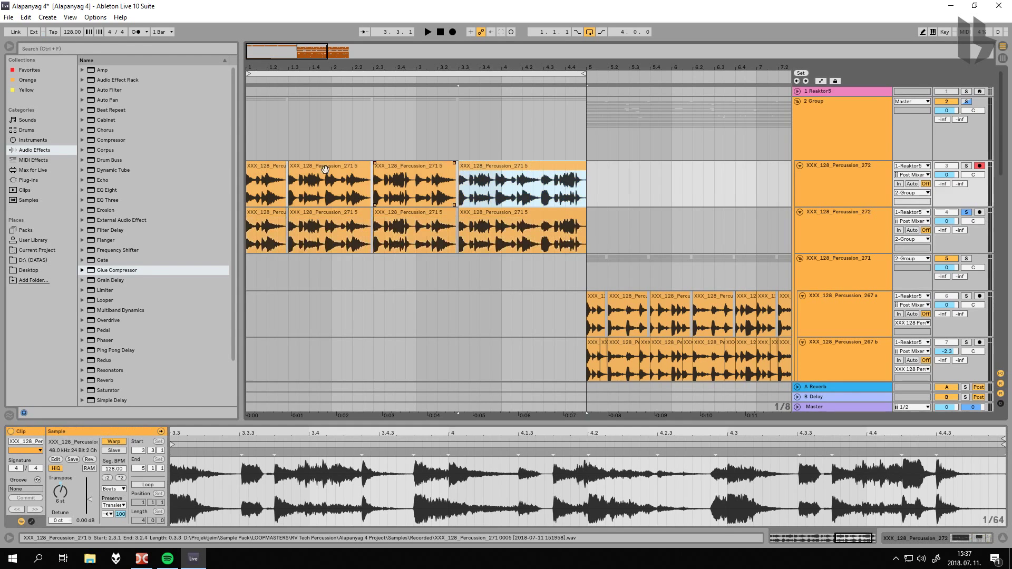
left_click(264, 168, "shift")
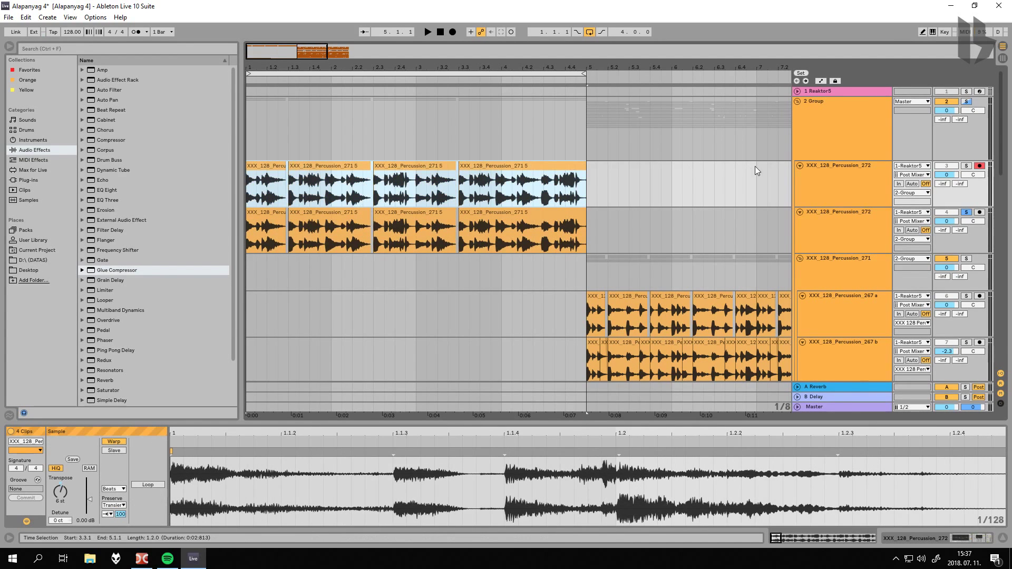
left_click(502, 166)
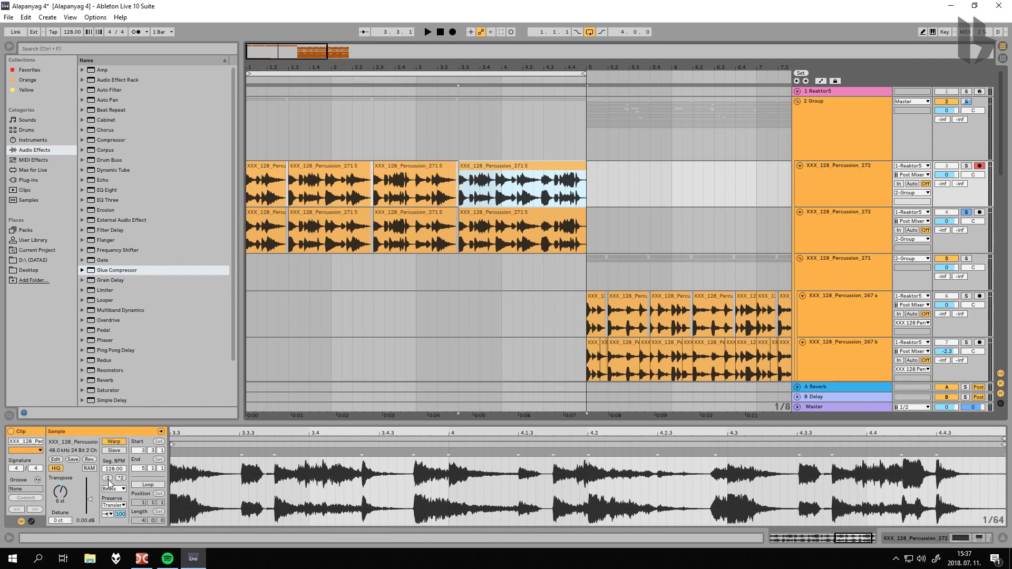
left_click(514, 215)
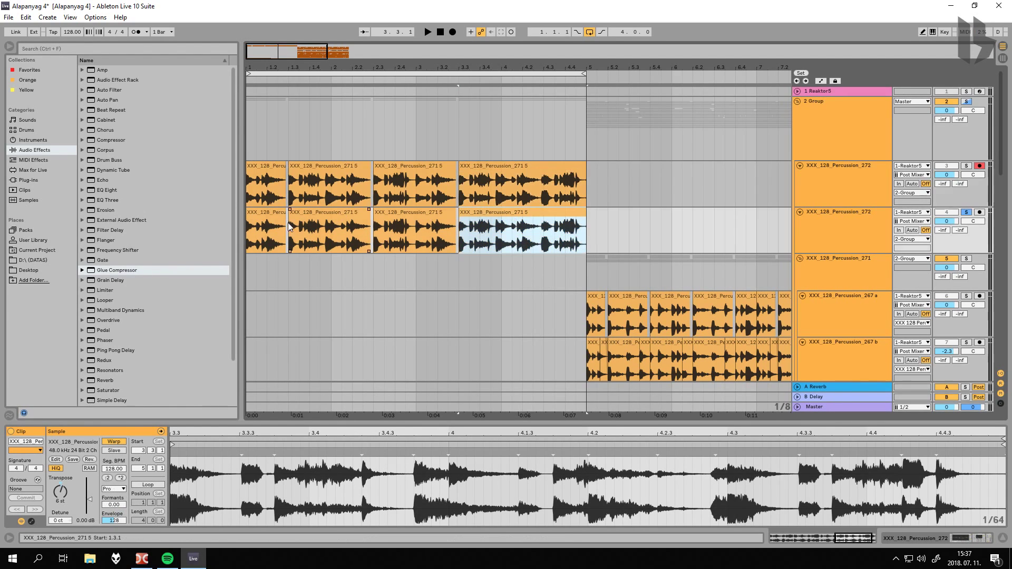
left_click(267, 213, "shift")
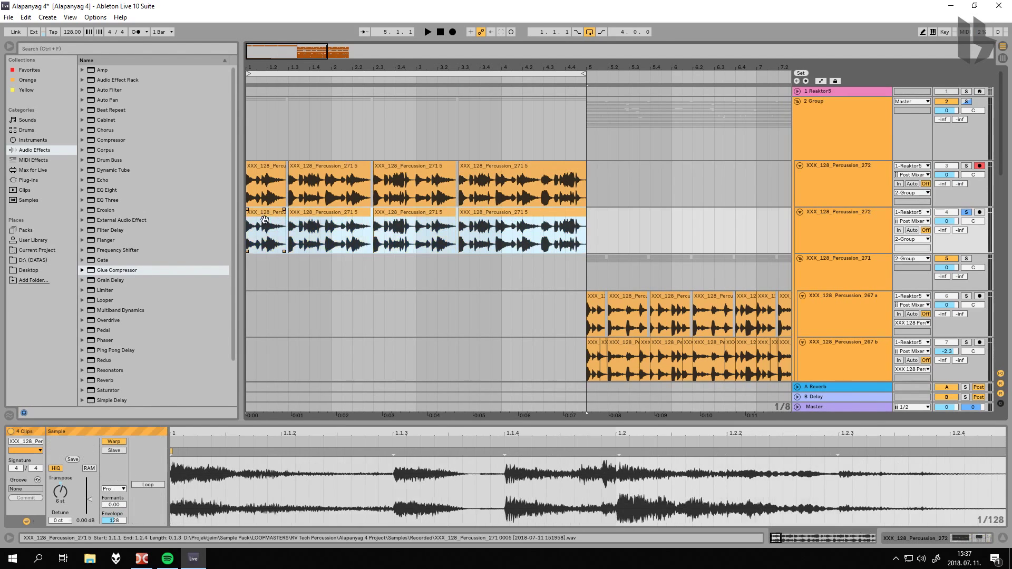
left_click(114, 490)
left_click(119, 536)
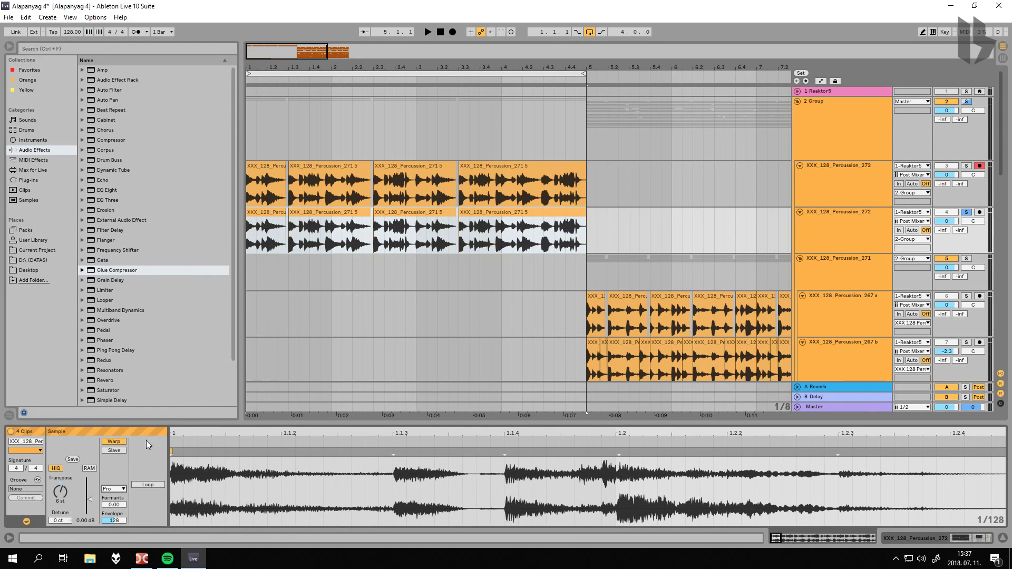
key("space")
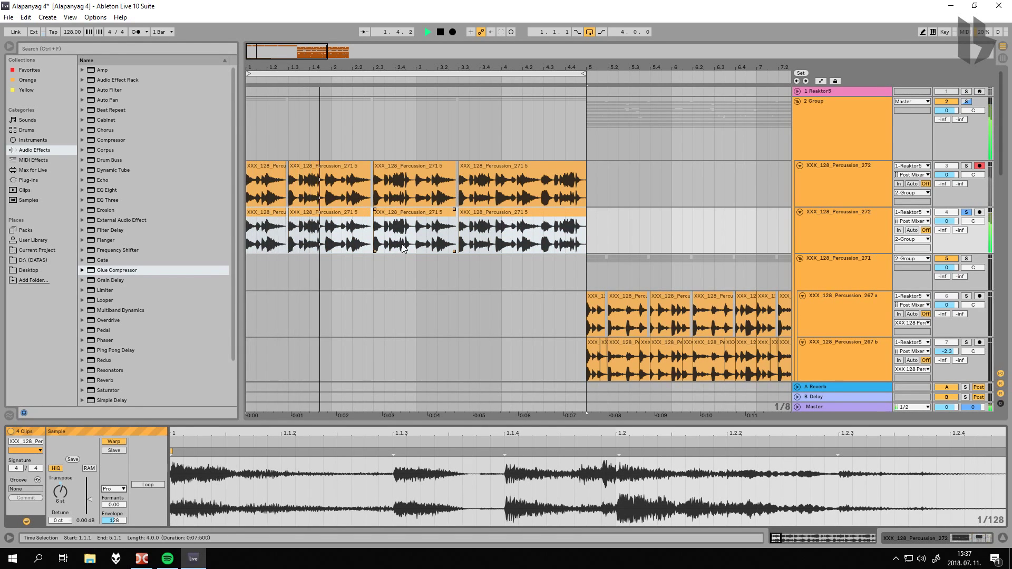
key("space")
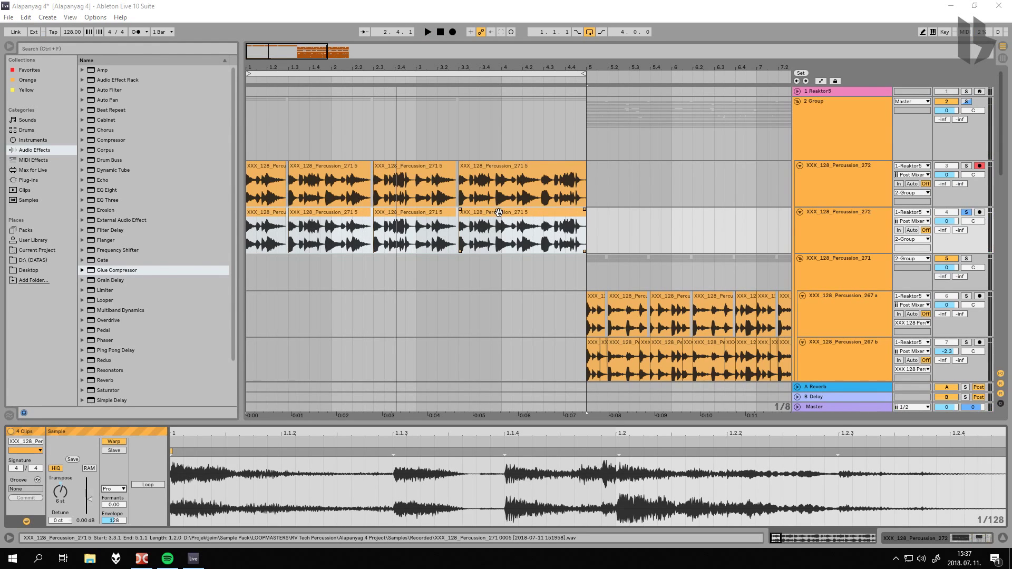
Review the warp mode options of the duplicated clips and inspect the Beats settings of the original track's second clip.
left_click(379, 67)
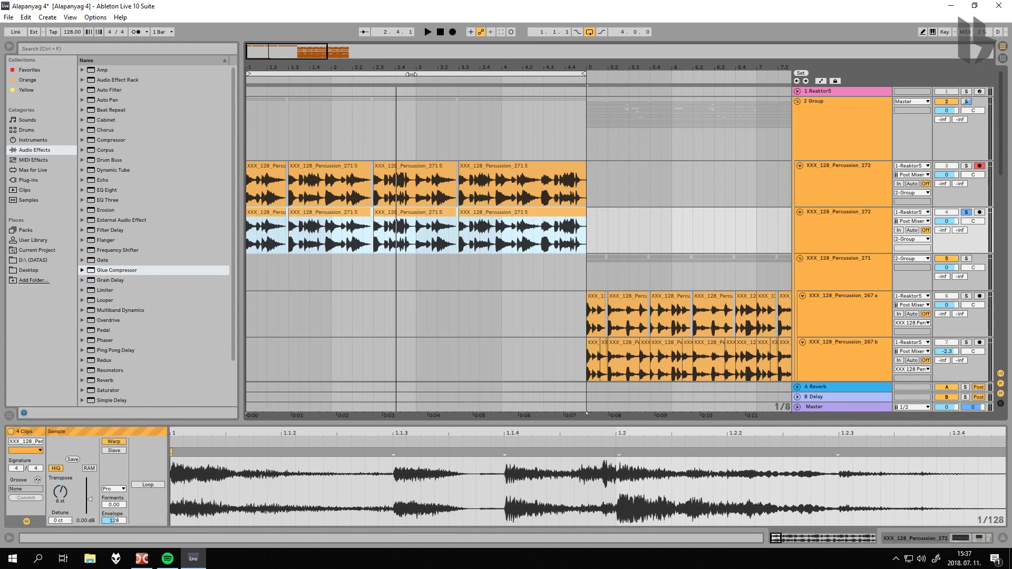
left_click(112, 490)
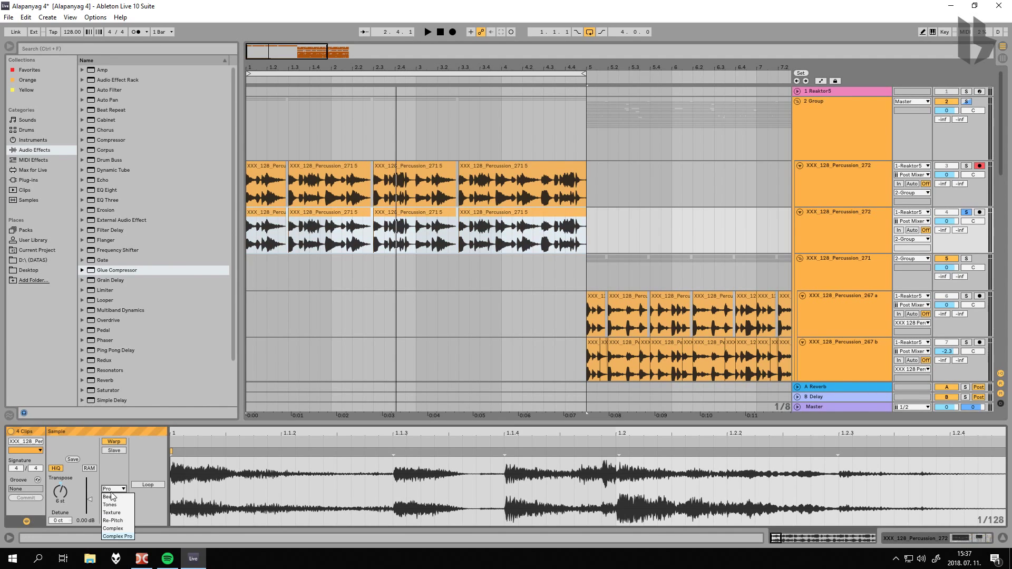
left_click(139, 461)
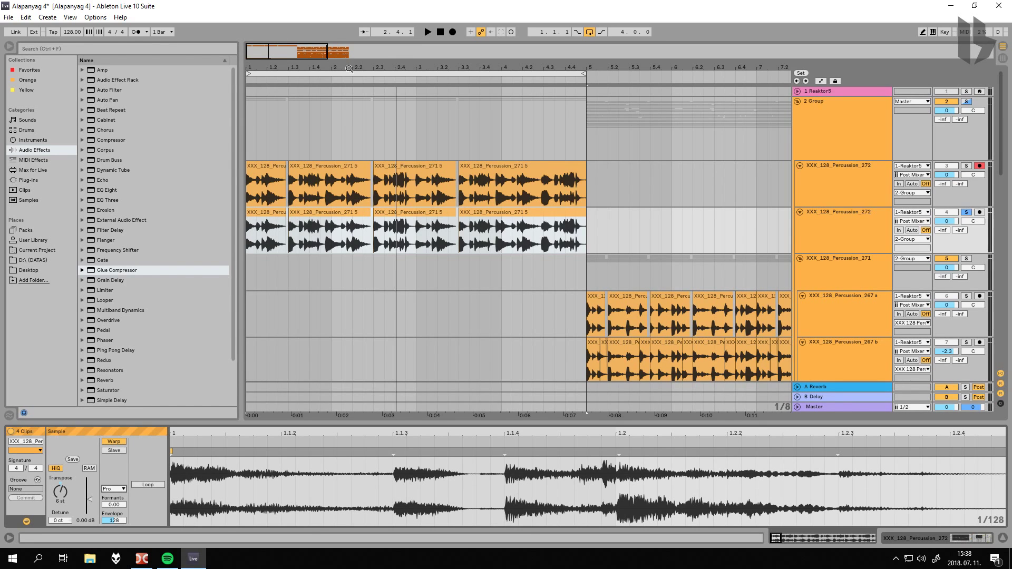
left_click_drag(259, 66, 270, 102)
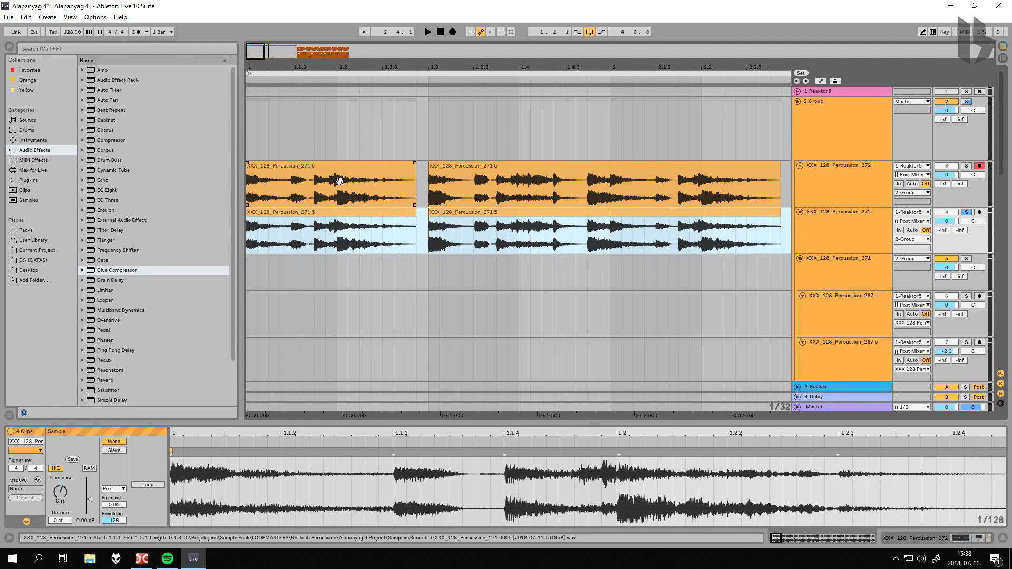
left_click(482, 170)
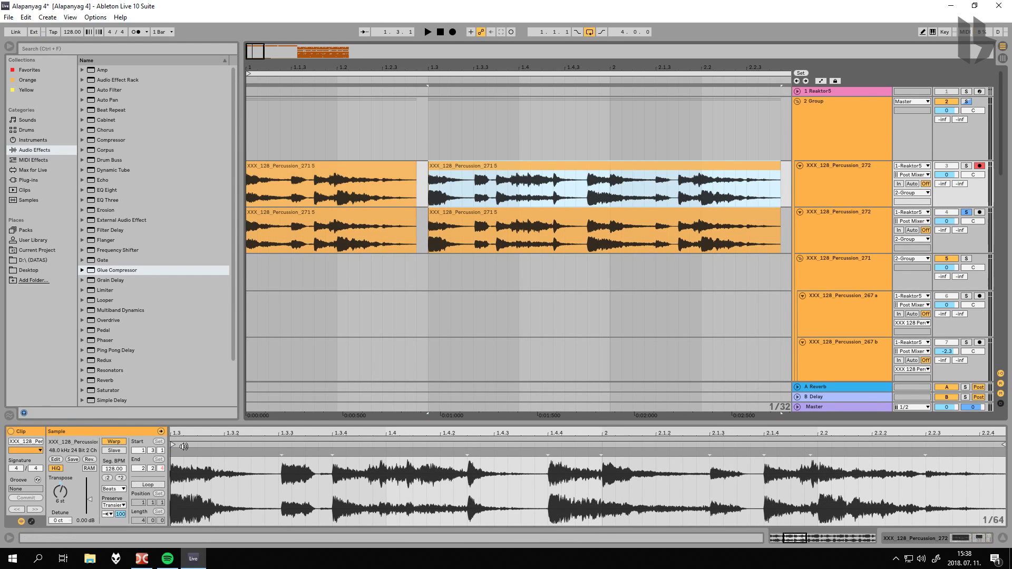
left_click_drag(463, 67, 463, 17)
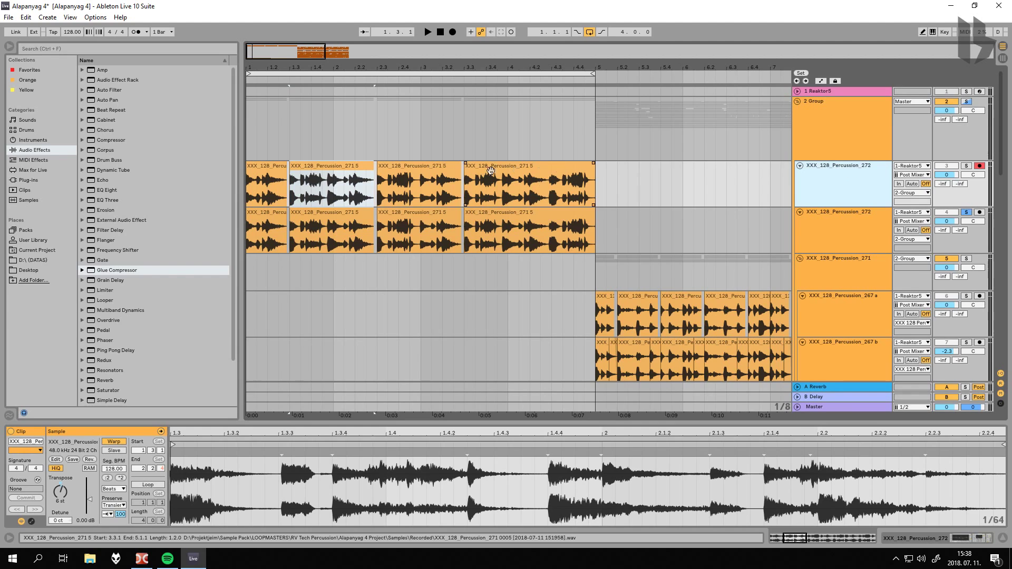
Solo the original XXX_128_Percussion_272 track, check its first clip's transient loop mode options and play the clip.
left_click(965, 166)
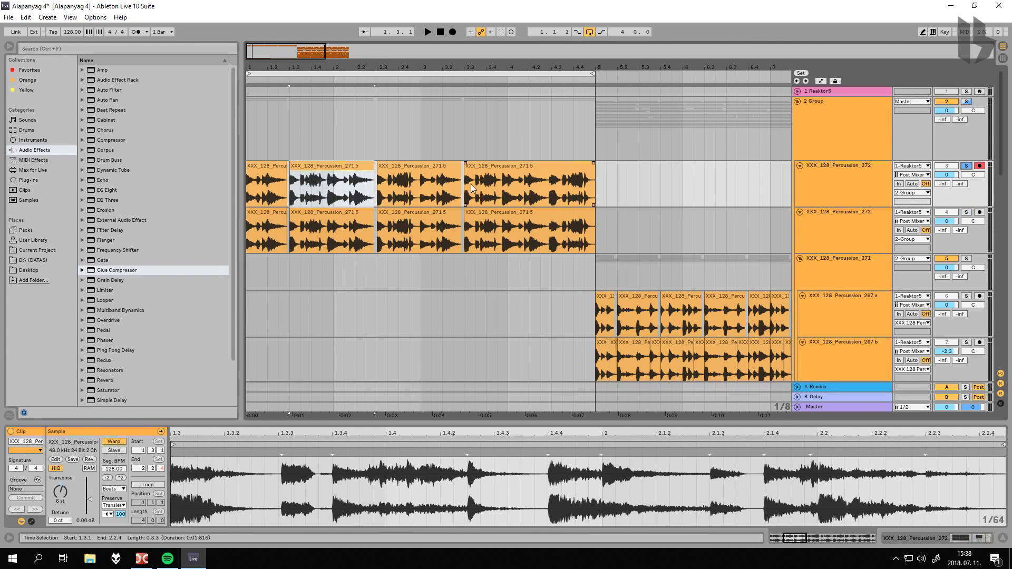
left_click(261, 174)
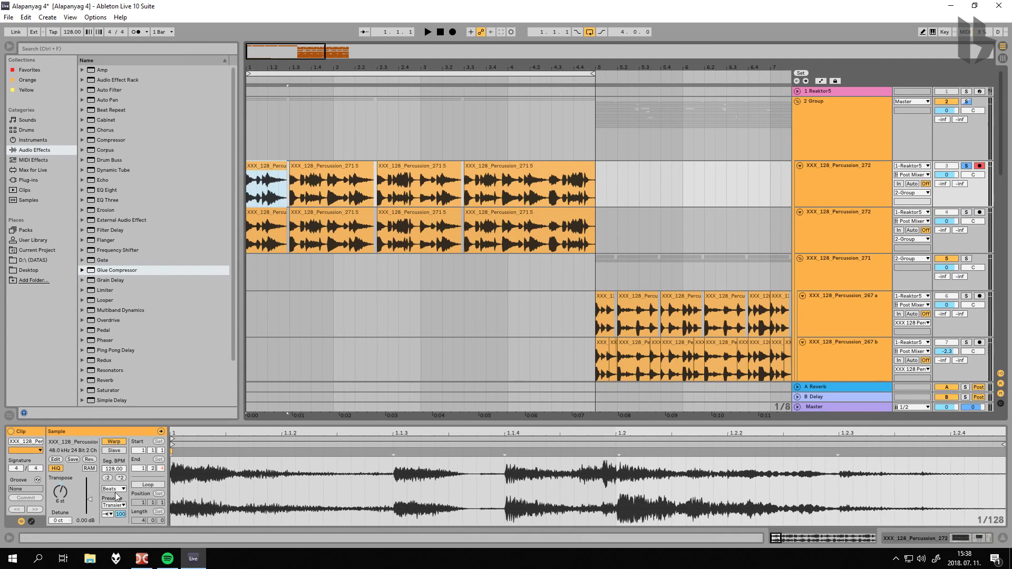
left_click(108, 514)
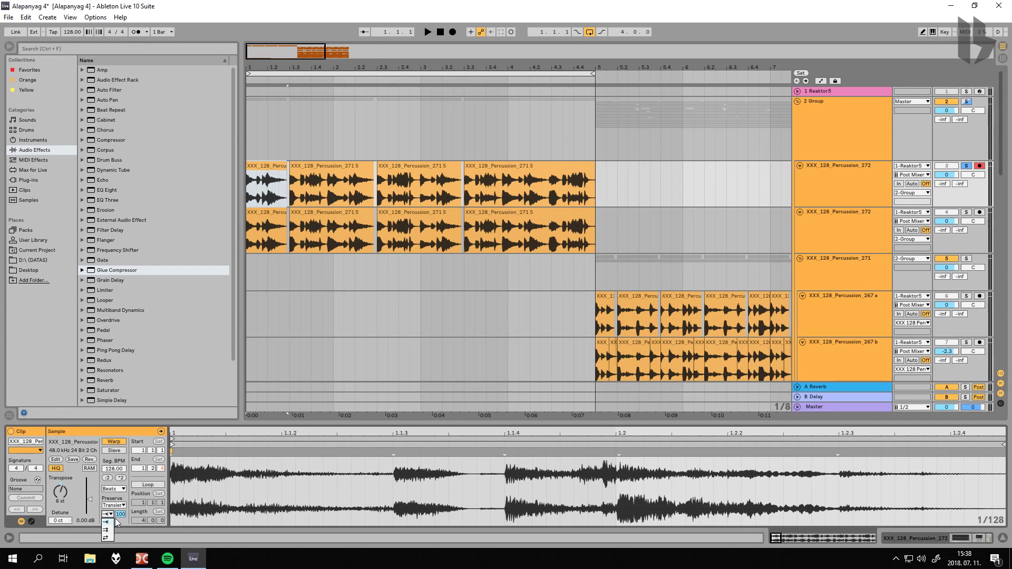
left_click(127, 502)
left_click(269, 168)
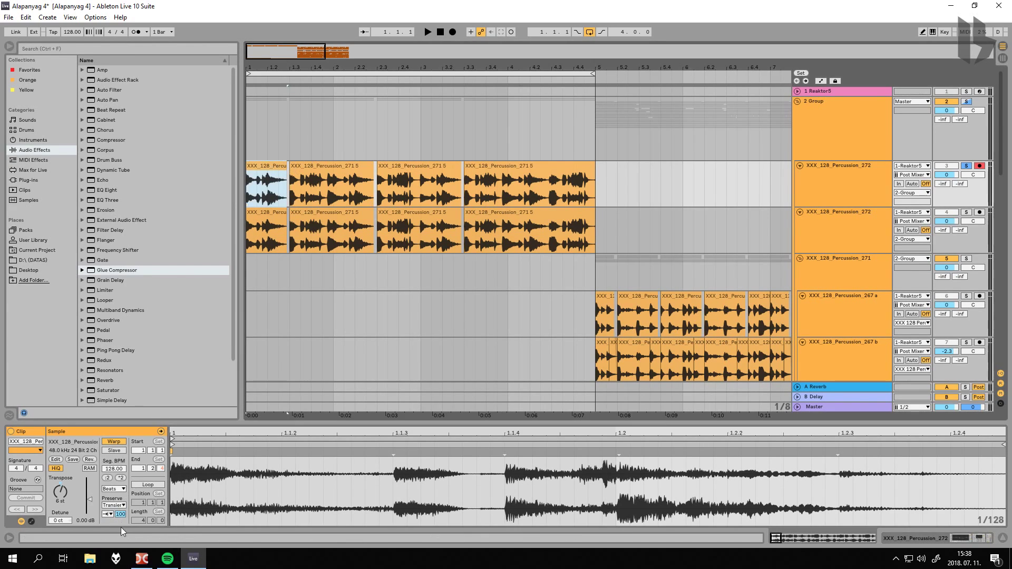
key("space")
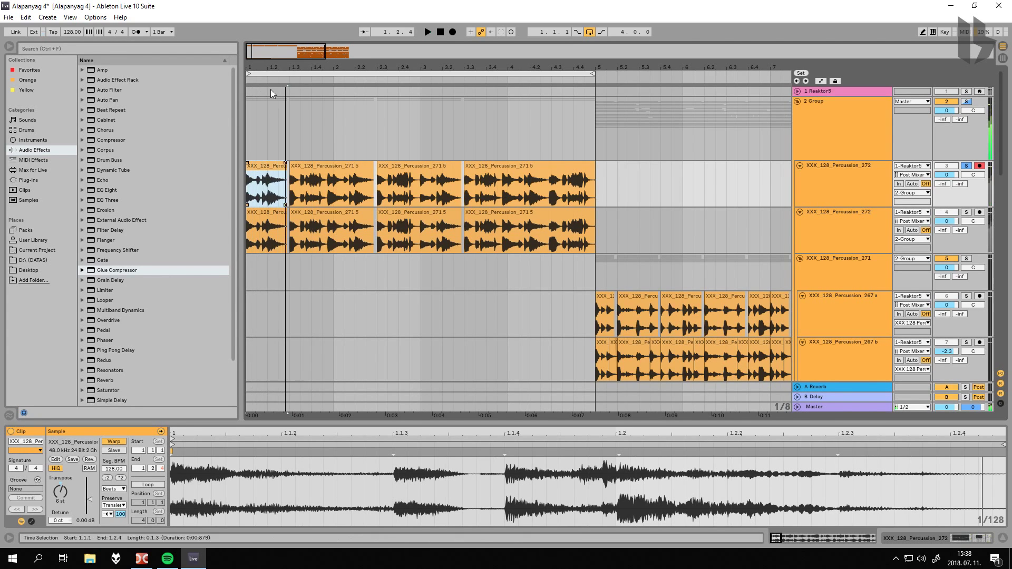
Consolidate the first clip on the original XXX_128_Percussion_272 track into a new audio file.
key("z")
left_click_drag(297, 67, 328, 67)
key("ctrl+j")
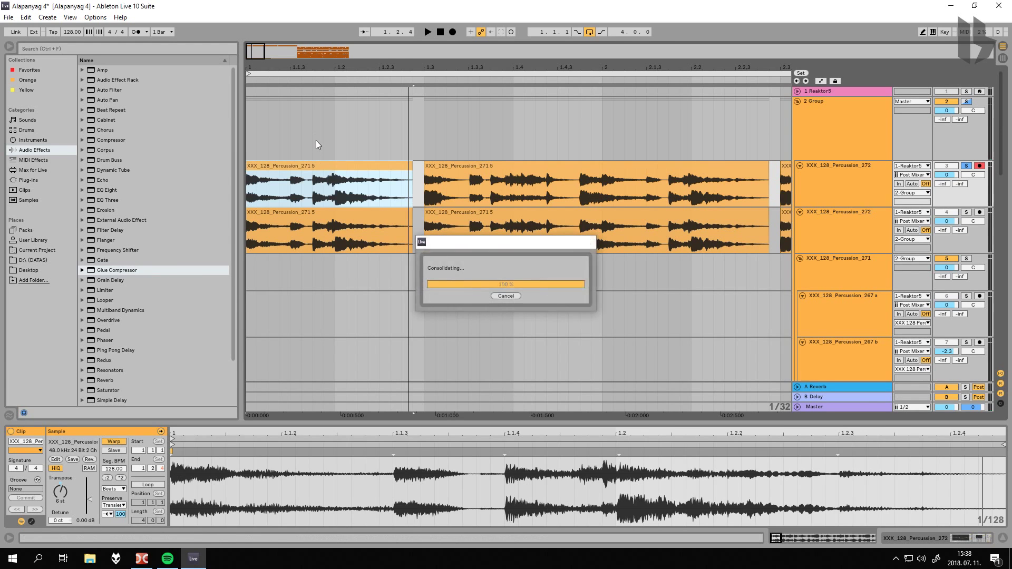
key("z")
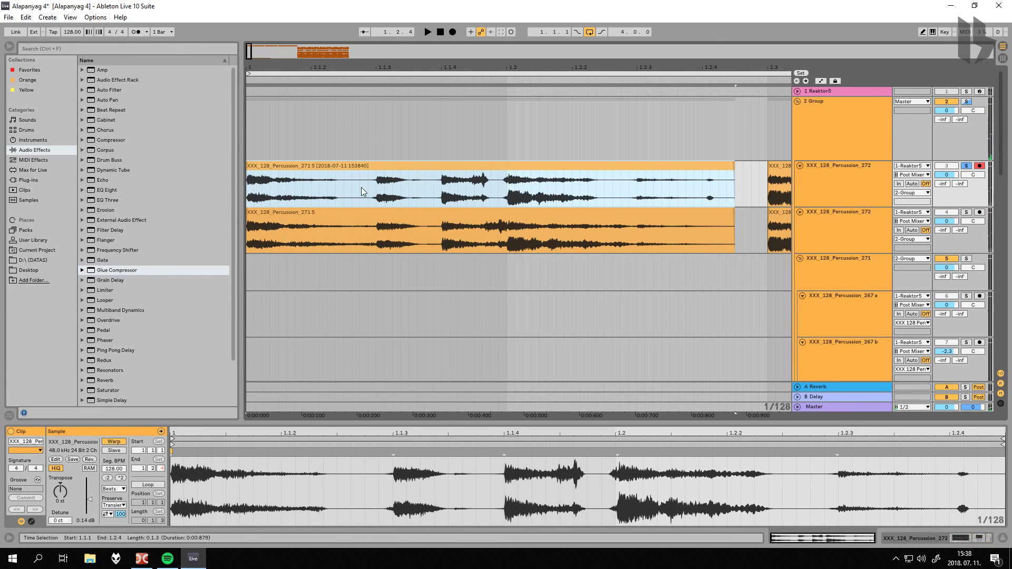
Highlight the gaps between the hits in the consolidated clip and examine how the tails decay in Beats mode.
left_click(340, 190)
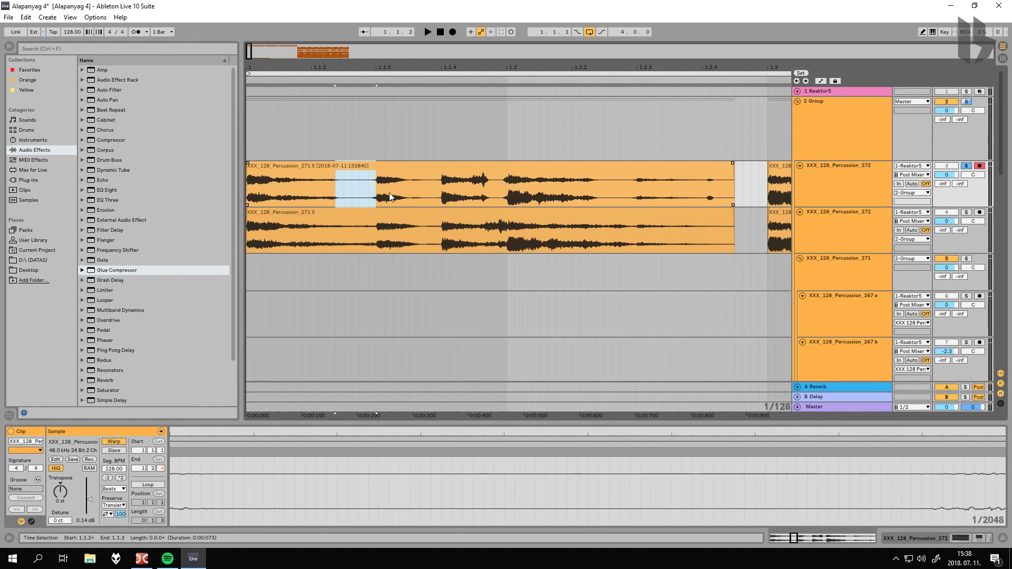
left_click(417, 191)
left_click_drag(431, 190, 505, 188)
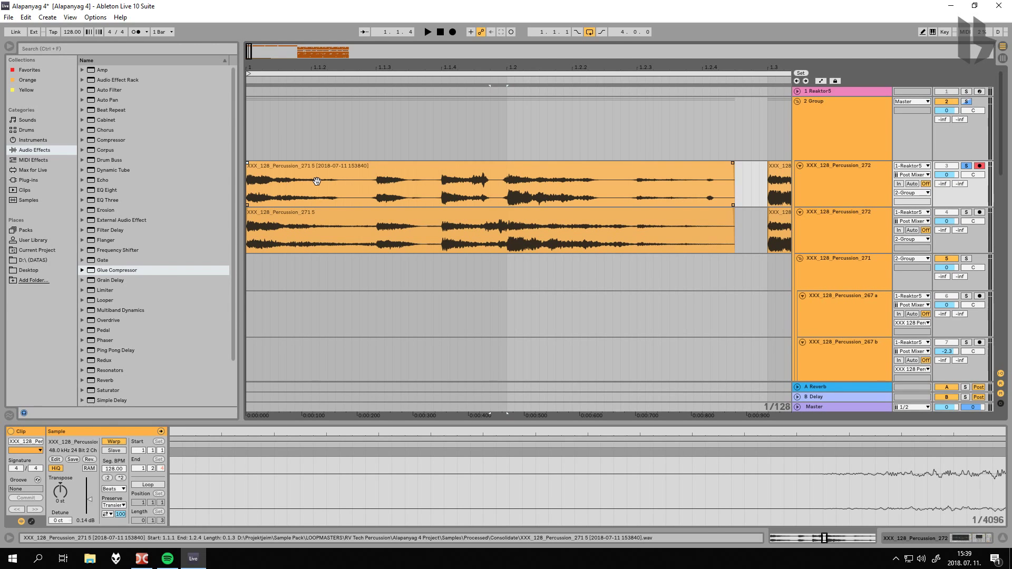
left_click_drag(335, 192, 377, 191)
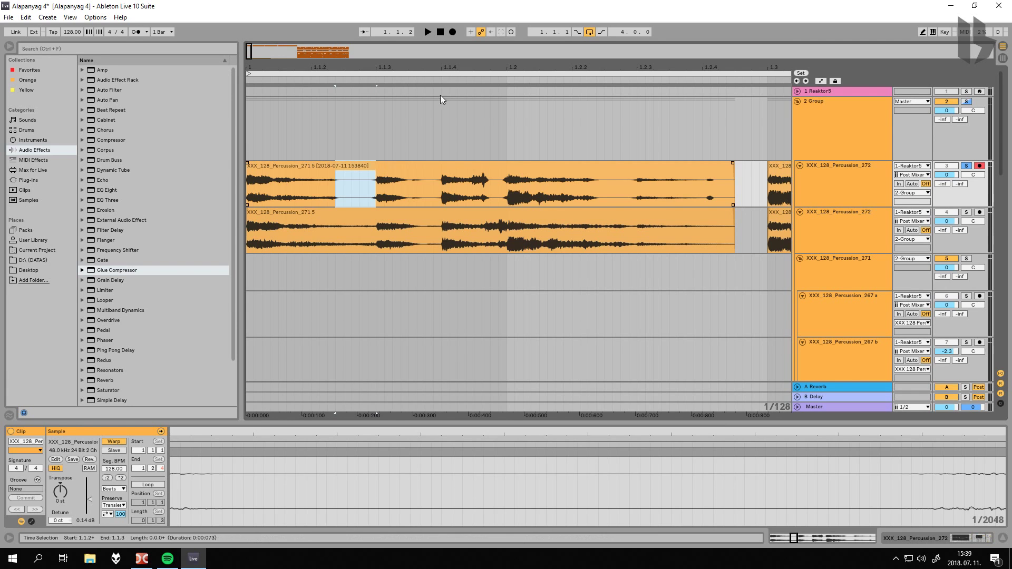
left_click_drag(482, 67, 373, 67)
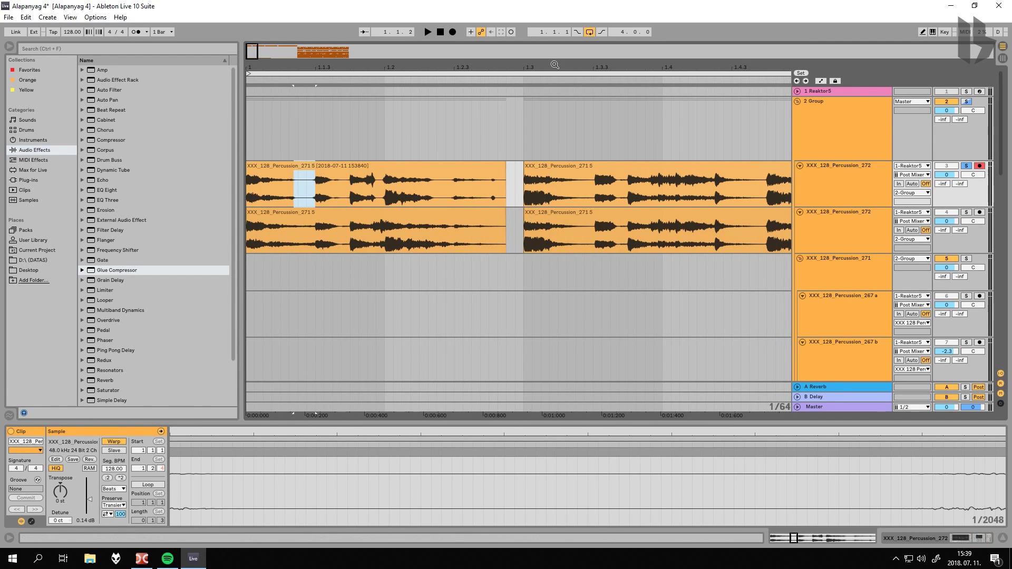
left_click_drag(554, 65, 554, 16)
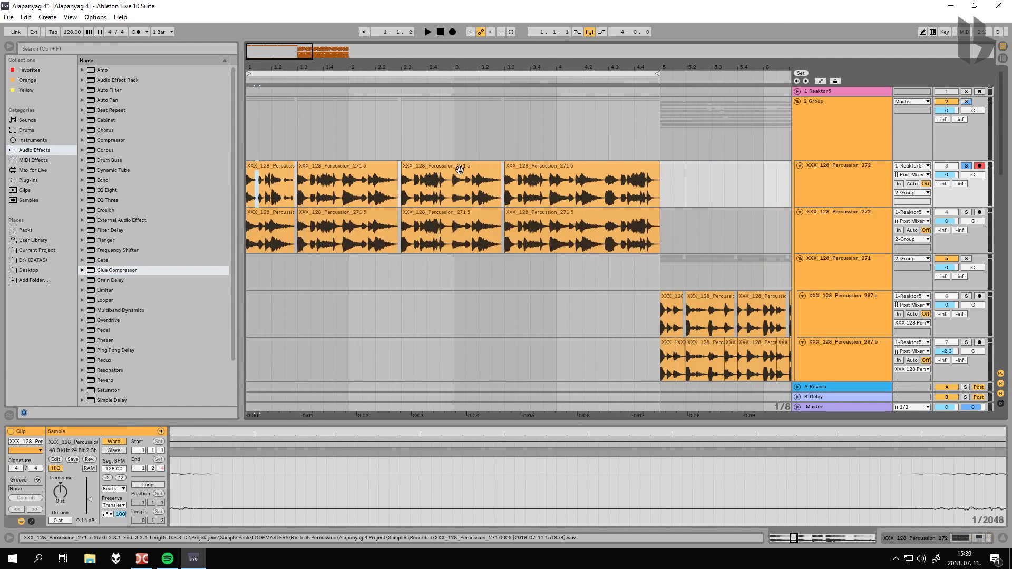
Compare the consolidated first clip with the second clip and check the second clip's transient loop mode options.
left_click(274, 169)
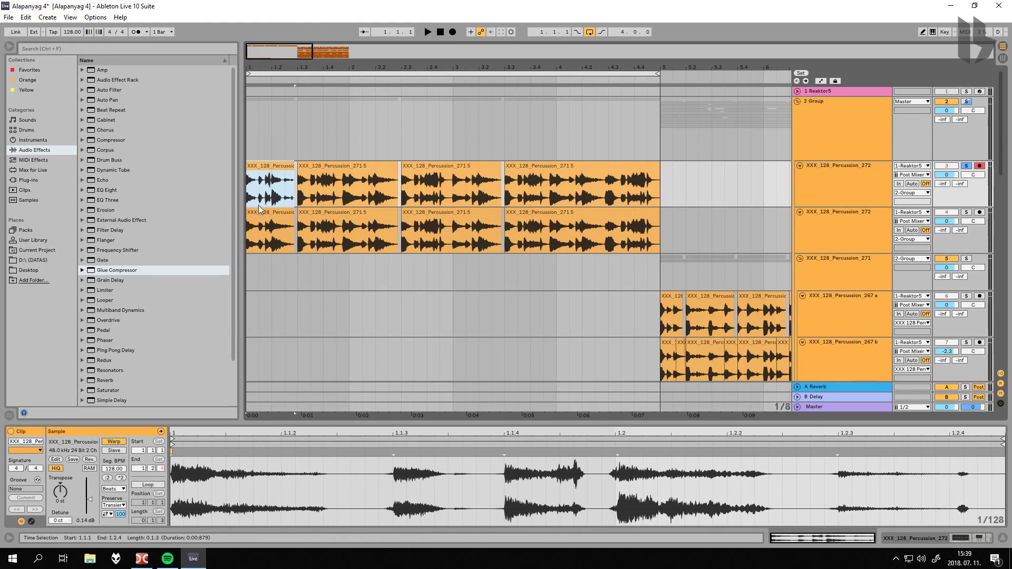
left_click(320, 171)
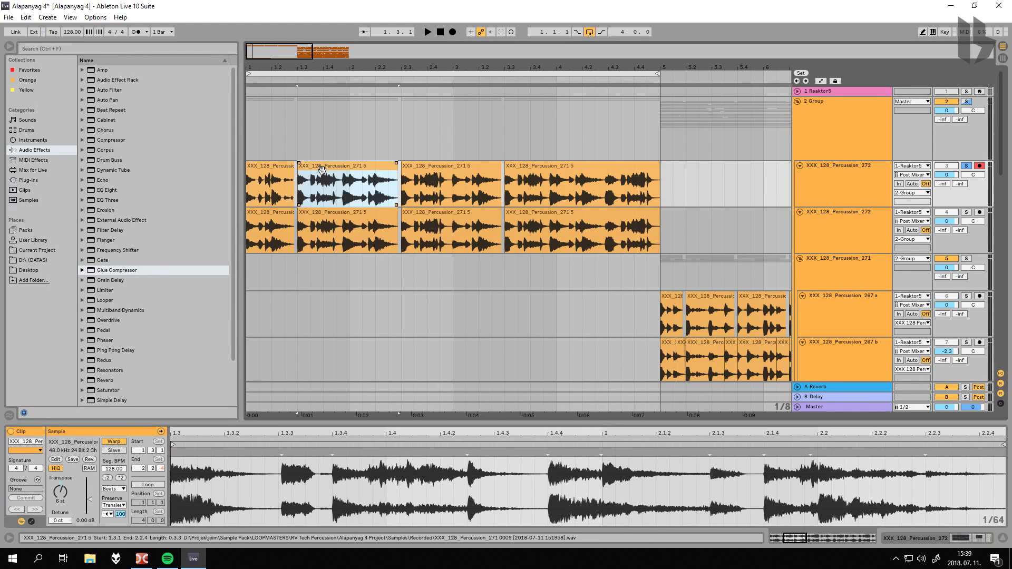
left_click(107, 514)
left_click(127, 498)
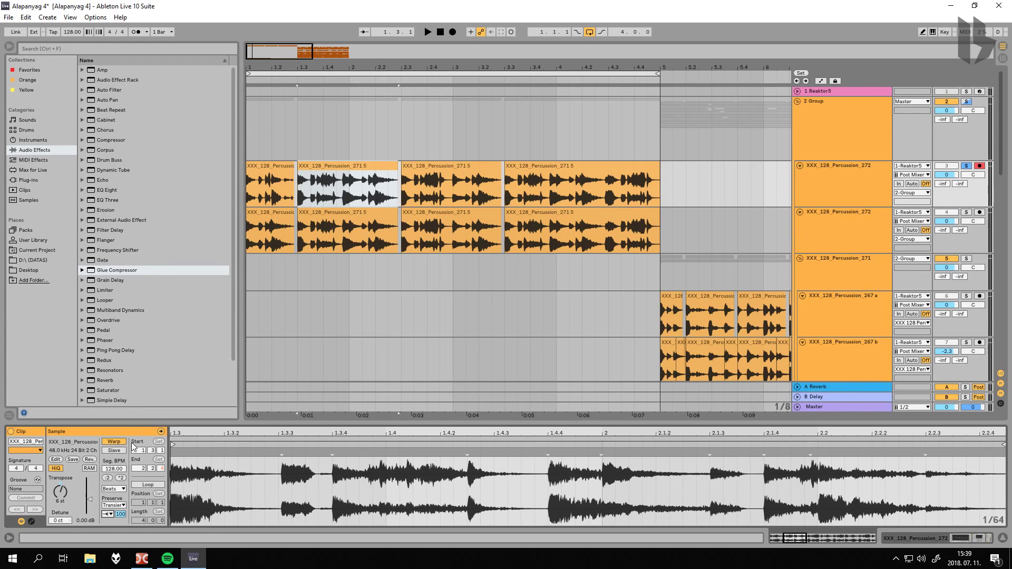
Choose Complex Pro as the warp mode of the first clip on the duplicated XXX_128_Percussion_272 track.
left_click(872, 213)
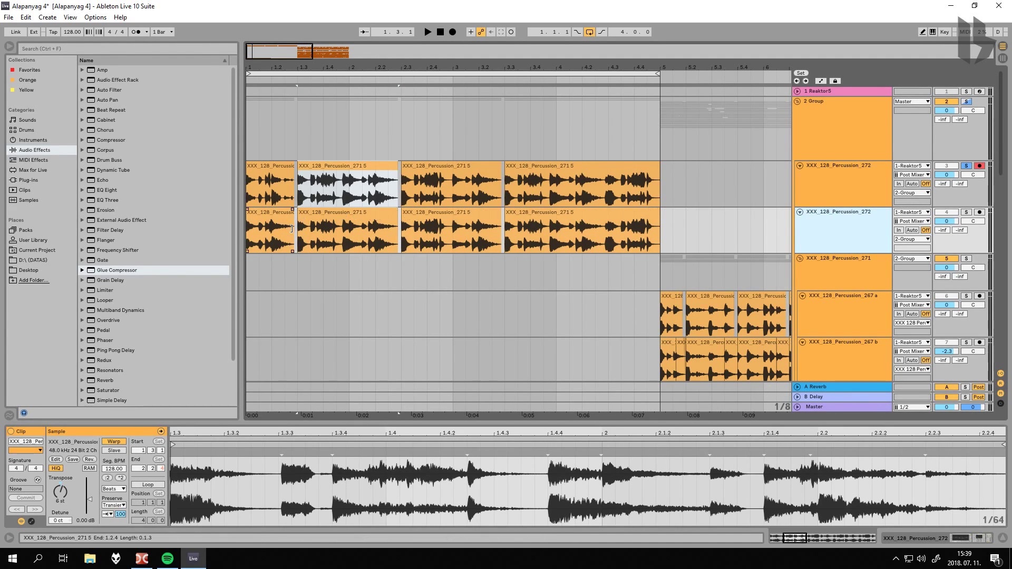
left_click(270, 232)
left_click(114, 490)
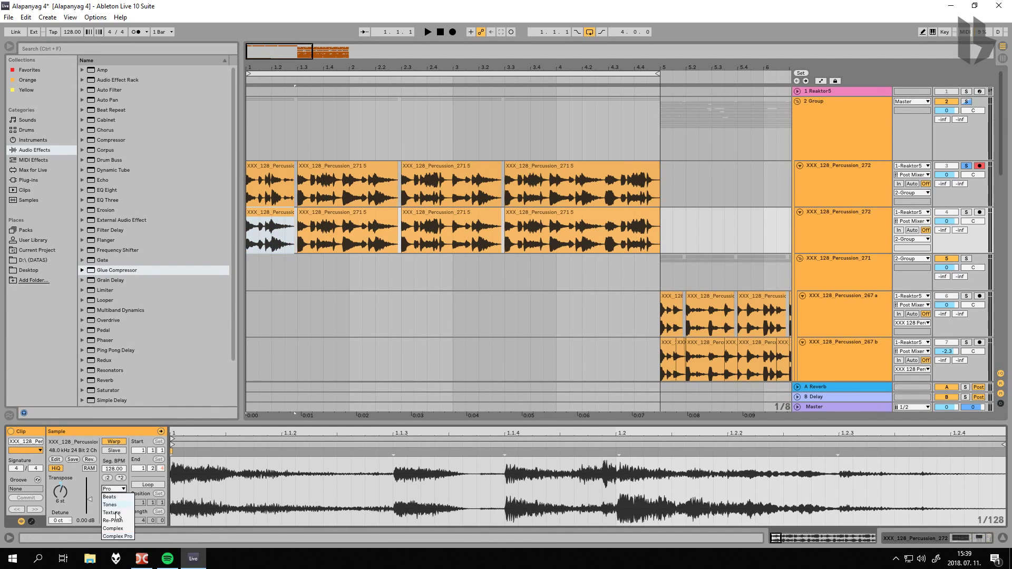
left_click(122, 537)
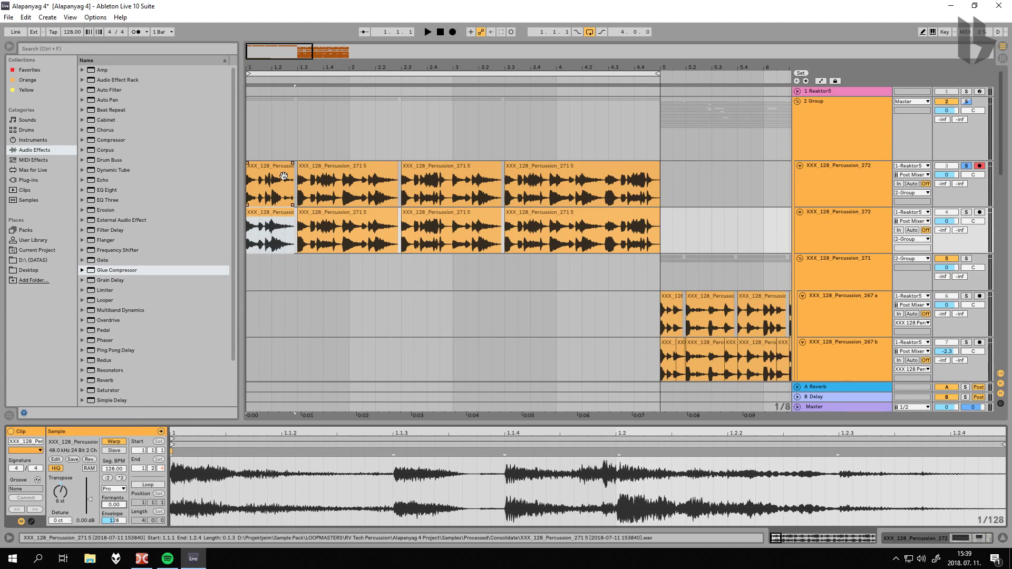
left_click(280, 213)
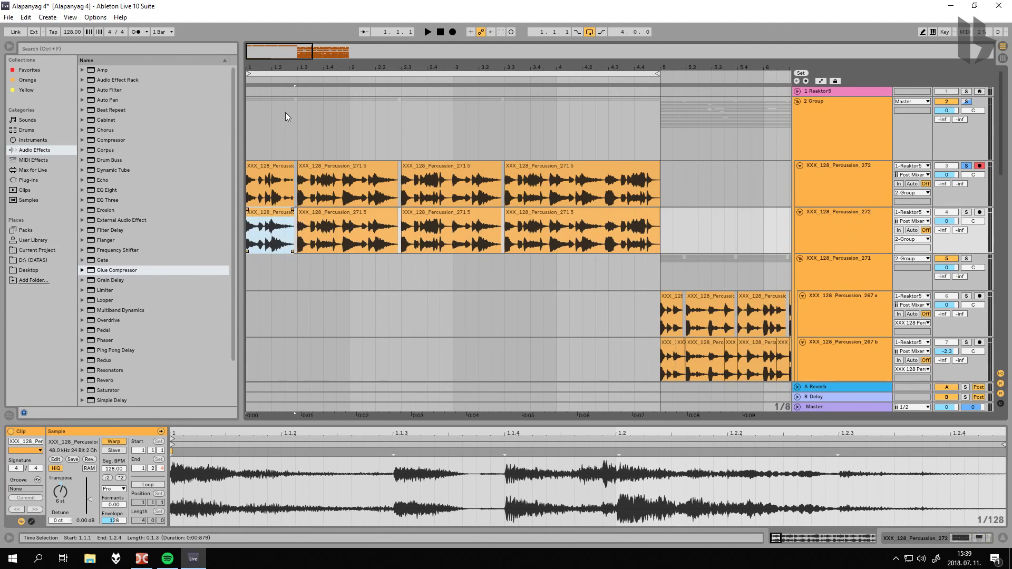
Try to delete the opening hit and the hit at 1.1.3 from the duplicated track's first clip.
left_click_drag(286, 67, 286, 127)
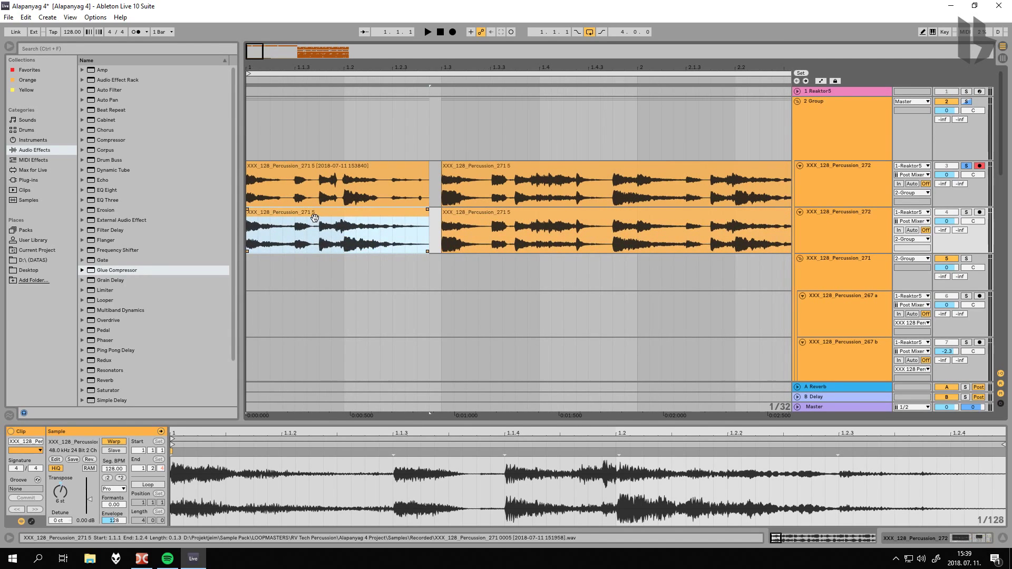
key("plus")
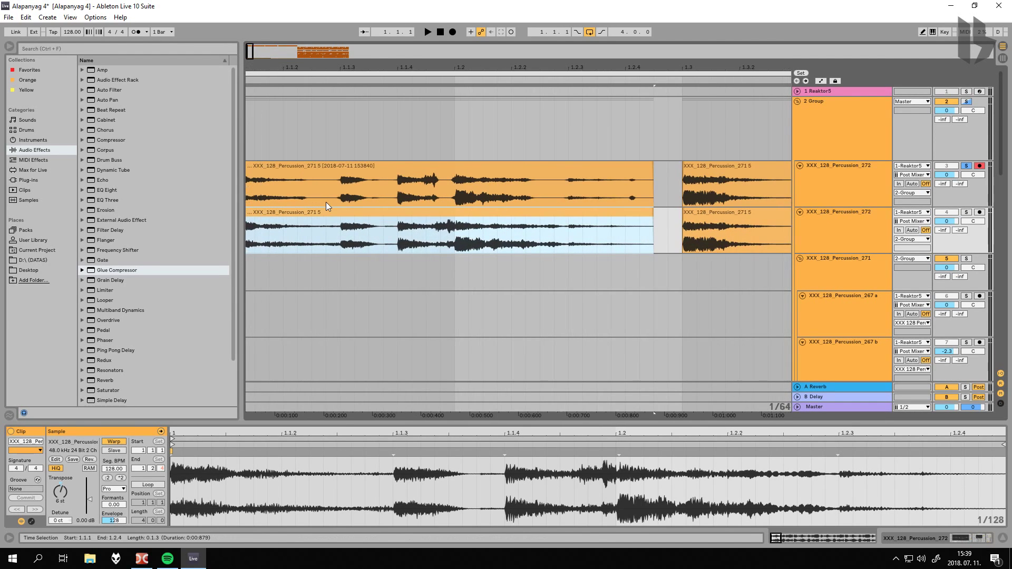
left_click_drag(287, 69, 306, 68)
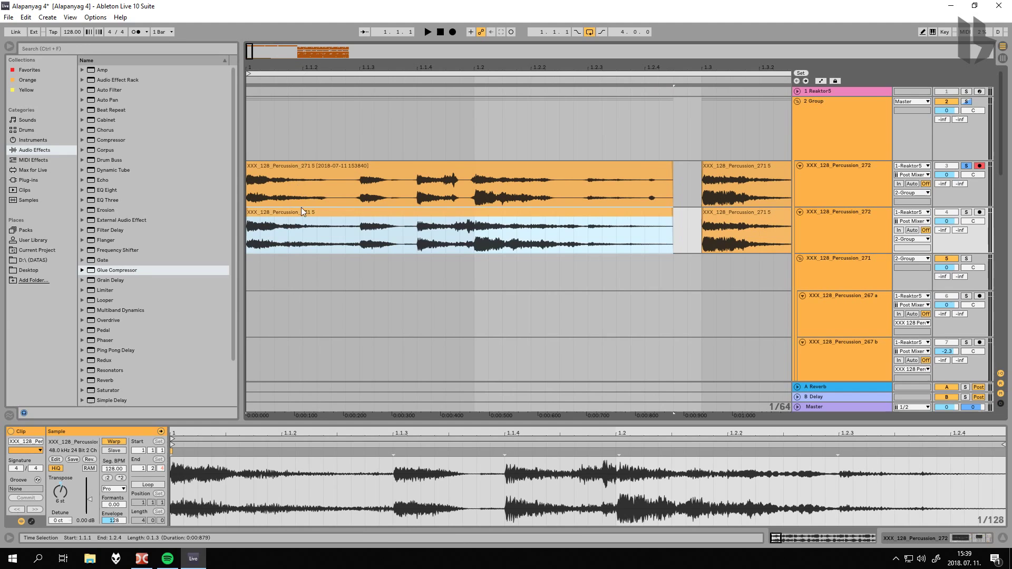
left_click(317, 246)
left_click_drag(318, 239, 242, 232)
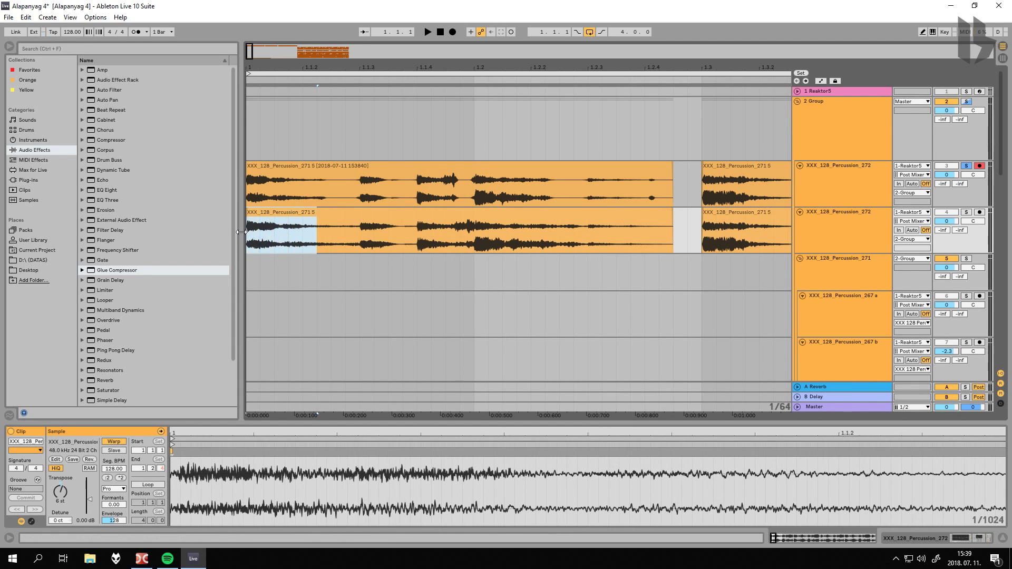
key("Delete")
left_click_drag(320, 210, 403, 232)
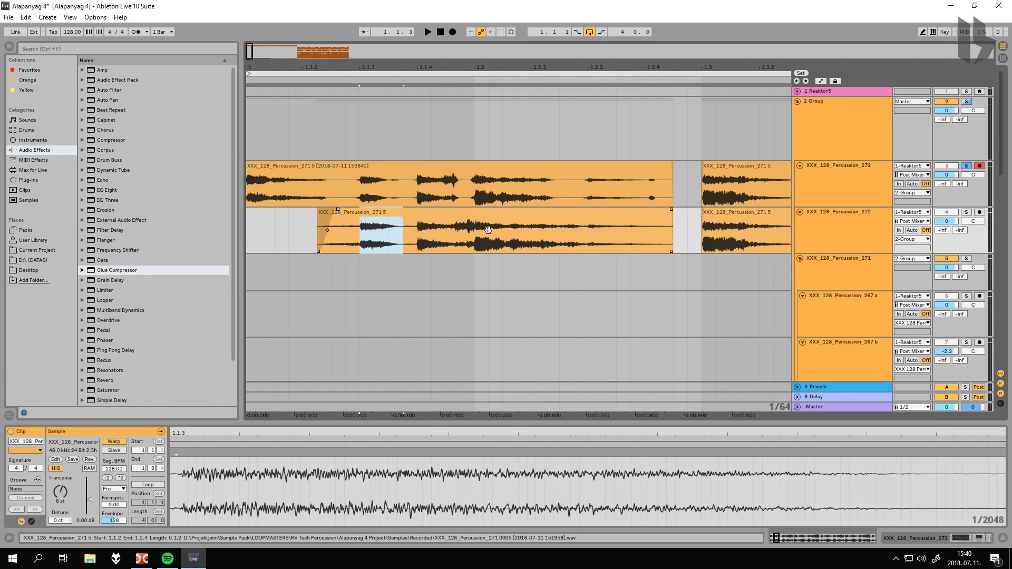
key("Delete")
left_click(454, 231)
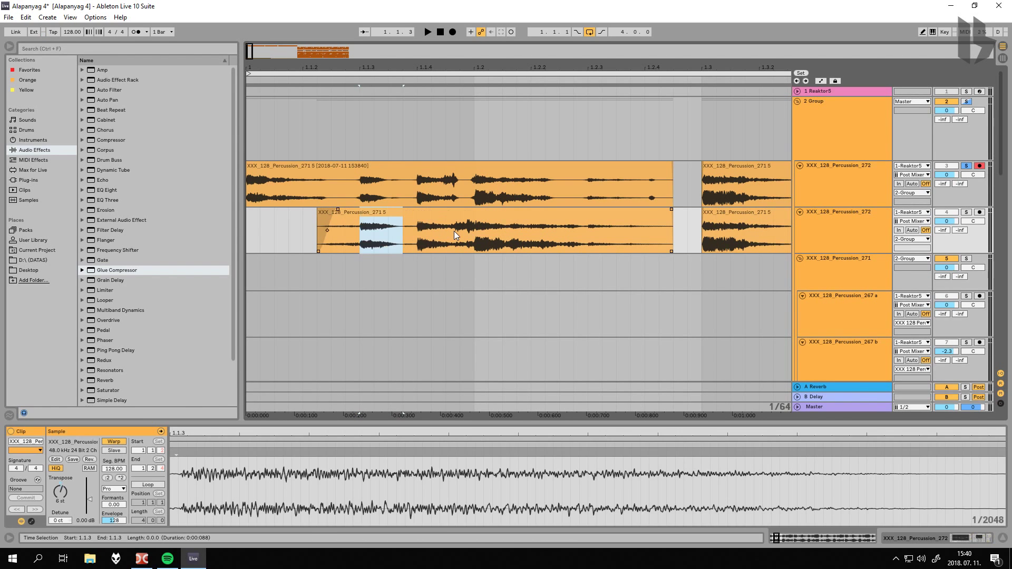
Undo the deletions in the duplicated track's first clip and select the whole clip again.
key("ctrl+z")
key("ctrl+z")
key("ctrl+z")
left_click(427, 220)
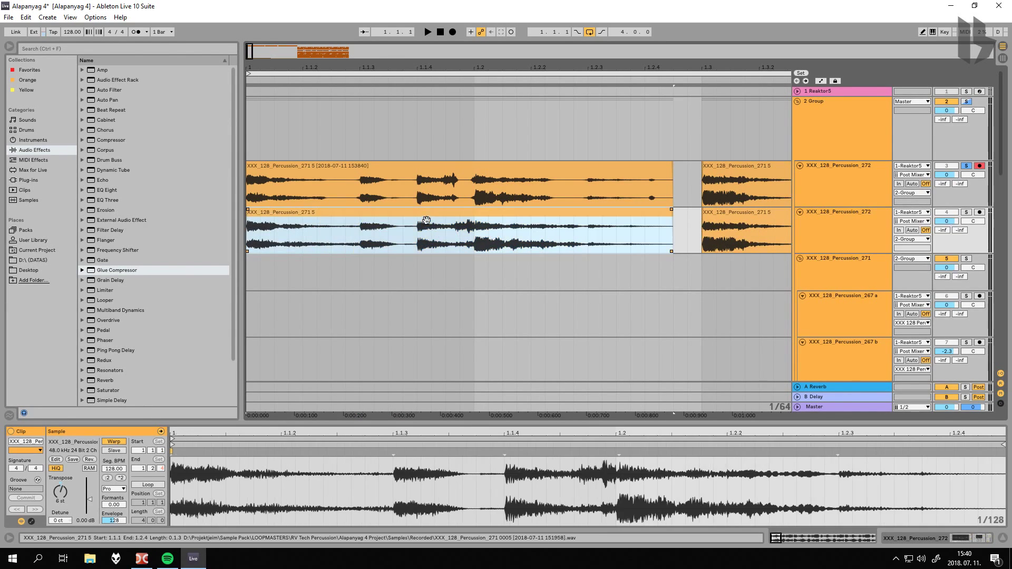
Expand the Glue Compressor on the duplicated XXX_128_Percussion_272 track and enable its Sidechain.
left_click(840, 213)
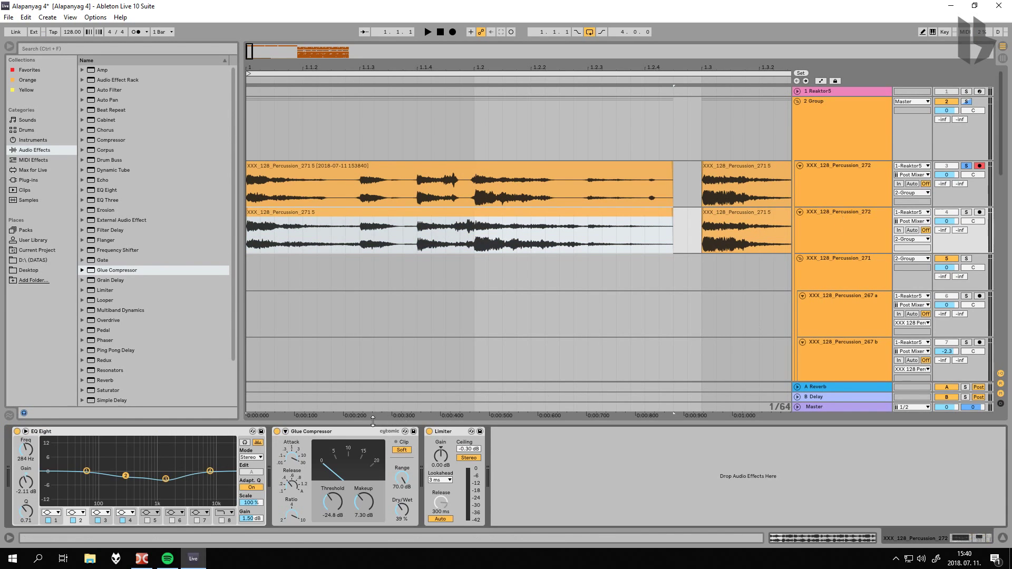
left_click(286, 432)
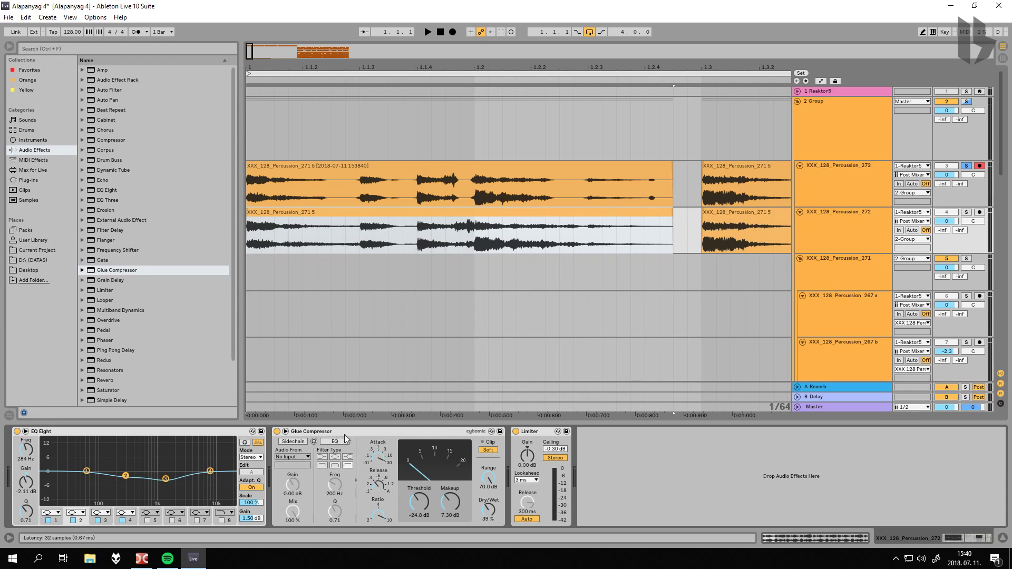
left_click(293, 443)
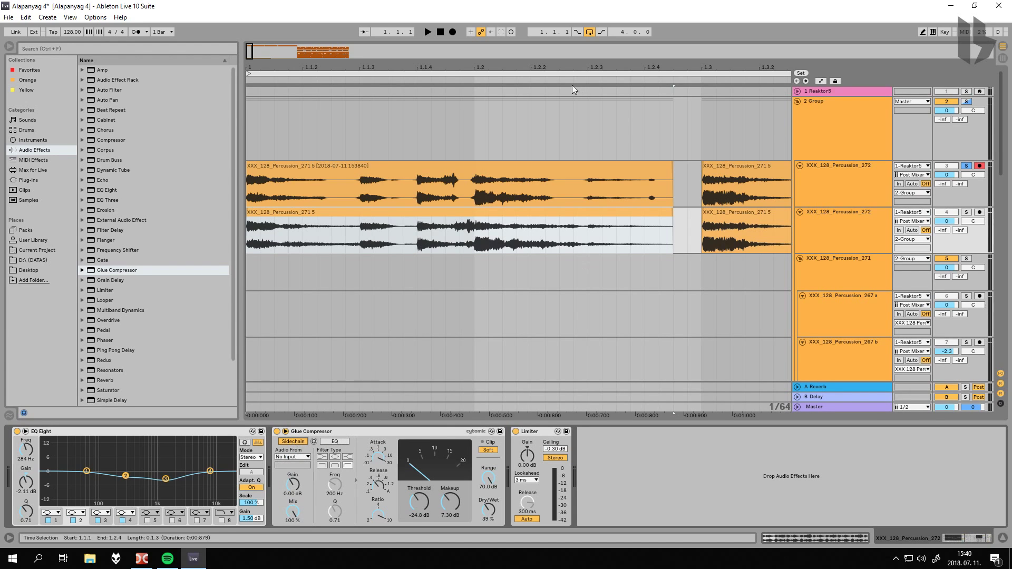
Rename the two XXX_128_Percussion_272 tracks as XXX_128_Percussion_272 a and XXX_128_Percussion_272 b.
left_click(292, 457)
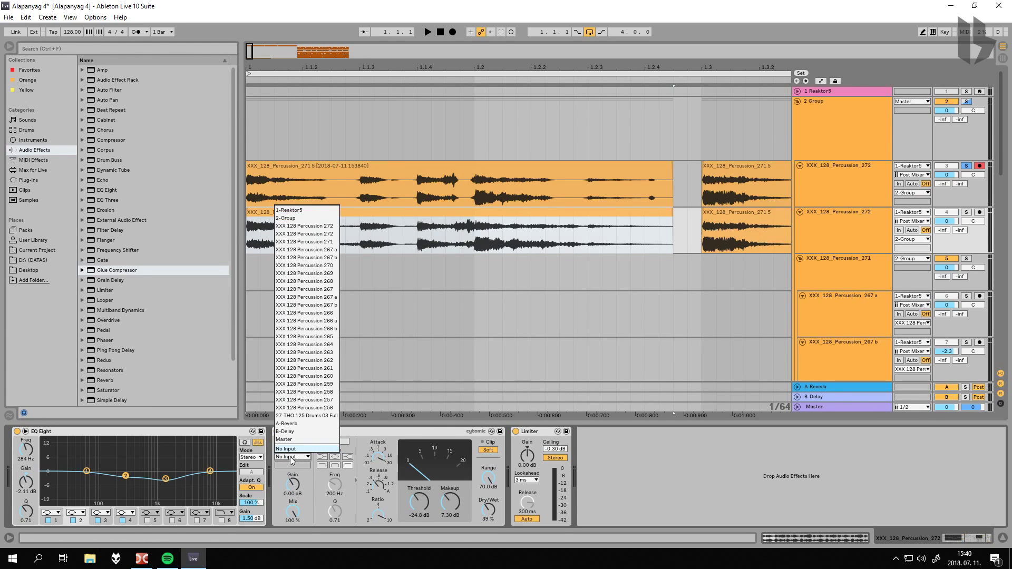
left_click(862, 173)
left_click(862, 173)
key("ctrl+r")
key("Return")
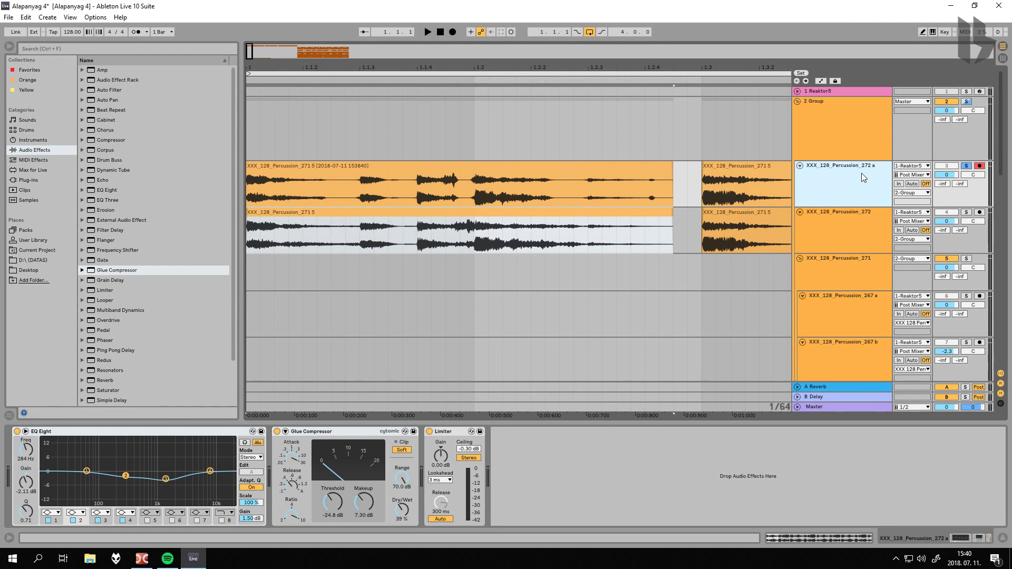
type("a")
key("Tab")
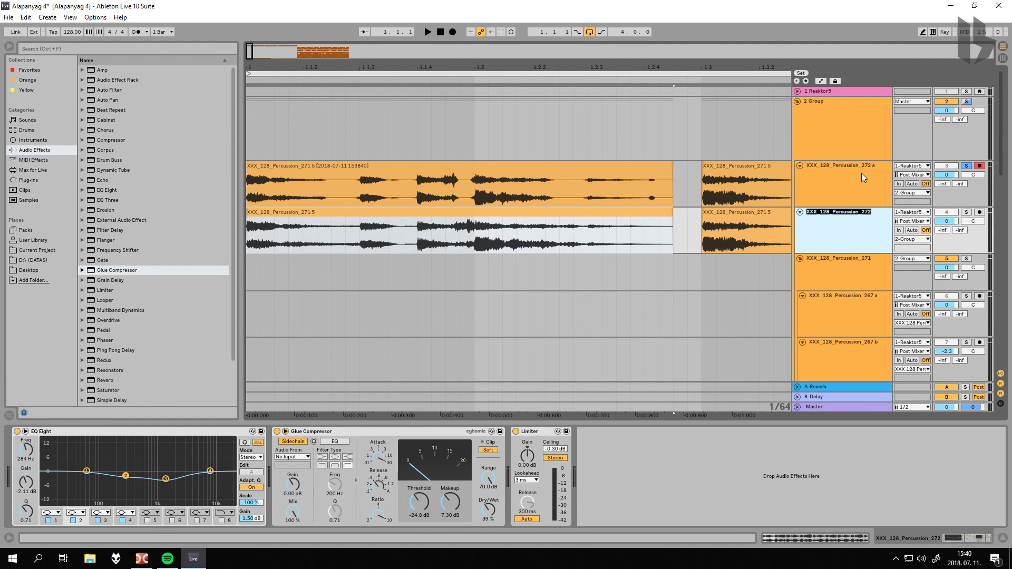
key("Right")
type("b")
key("Return")
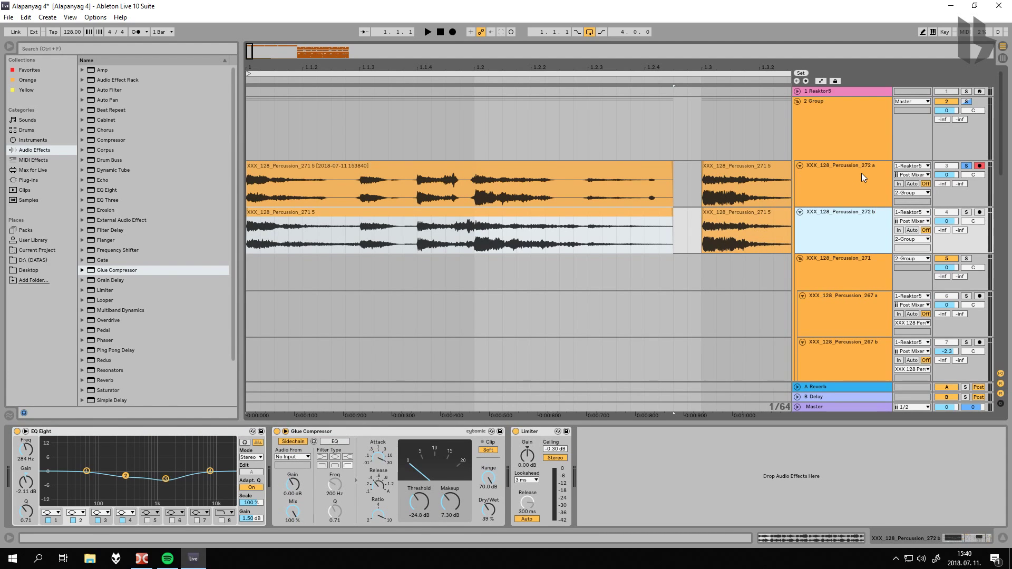
Set the Glue Compressor's sidechain source on the 272 b track to XXX 128 Percussion 272 a and its threshold to -26.0 dB.
double_click(854, 212)
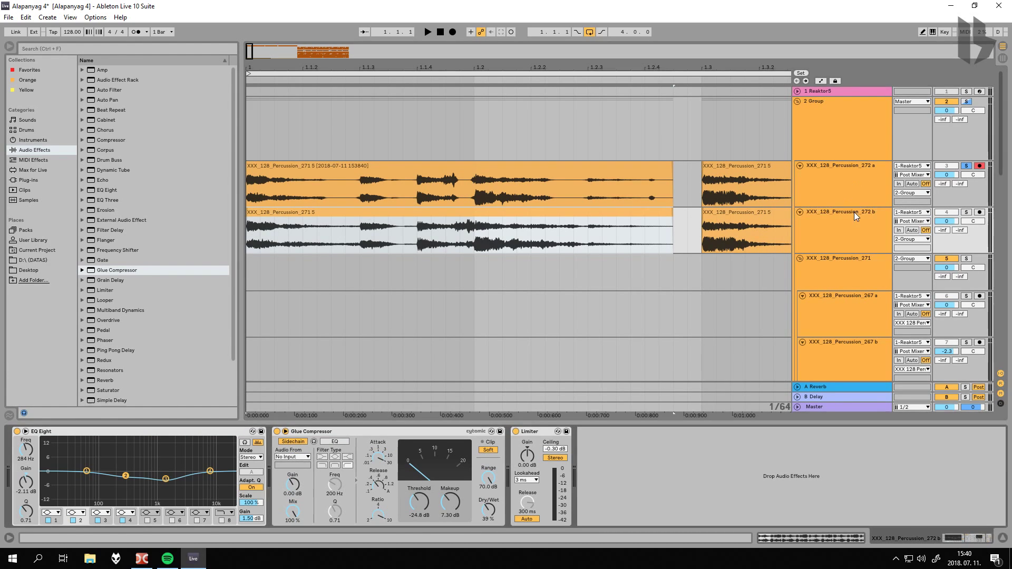
left_click(299, 458)
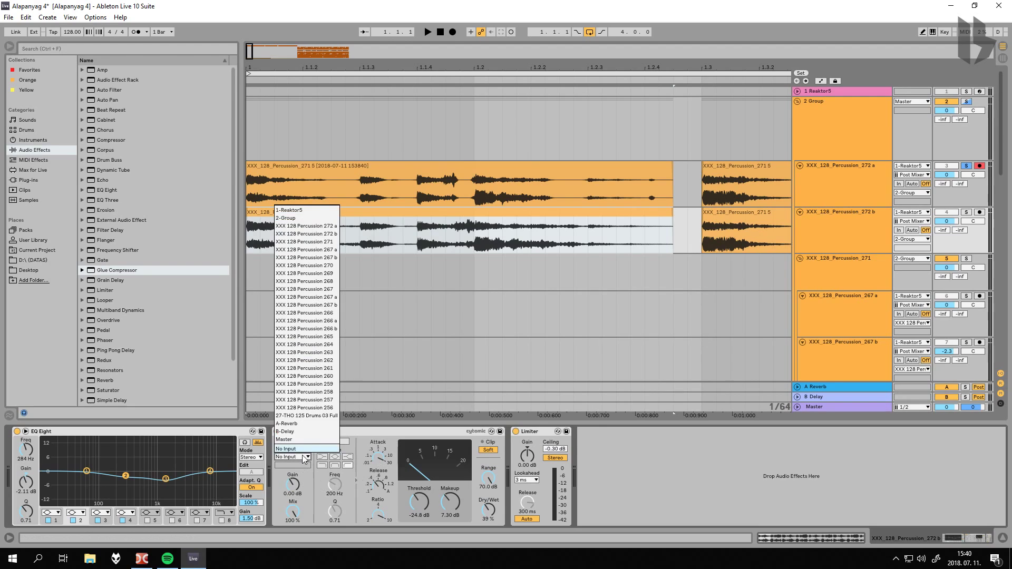
left_click(329, 228)
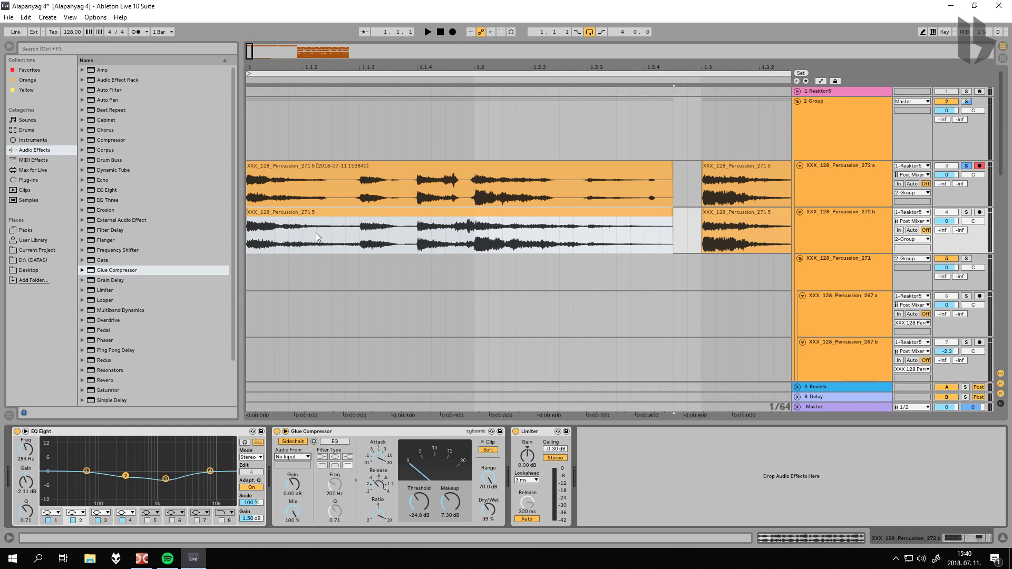
key("Down")
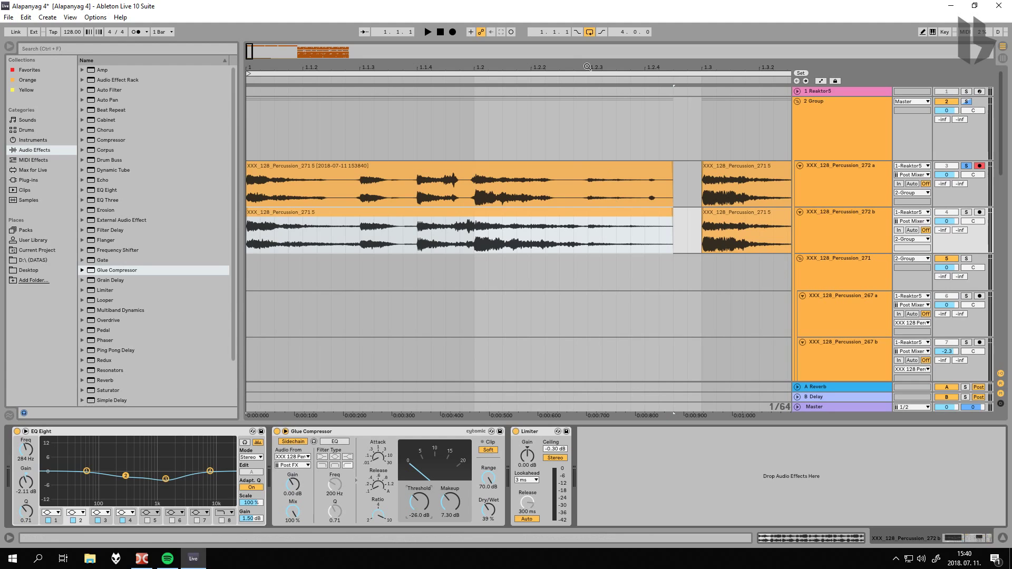
Open the first clip on the XXX_128_Percussion_272 b track and review its warp mode options.
left_click_drag(586, 68, 586, 52)
left_click_drag(458, 68, 458, 56)
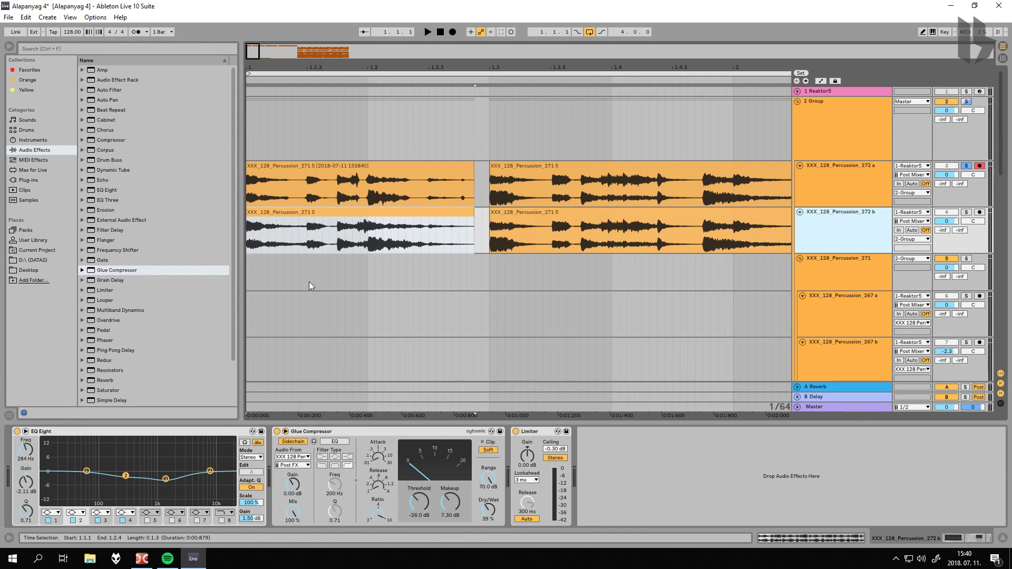
double_click(311, 216)
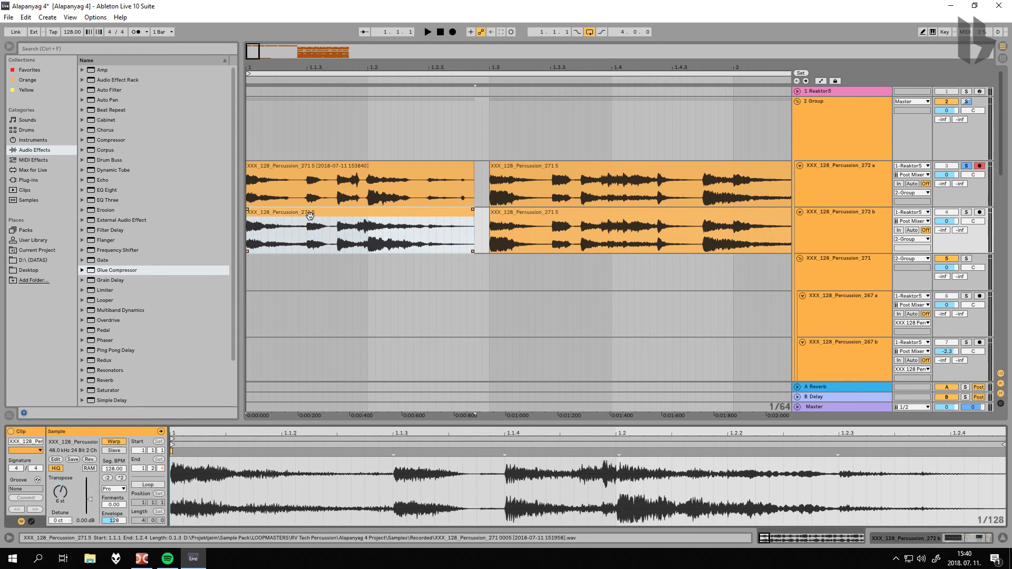
left_click(114, 489)
left_click(136, 438)
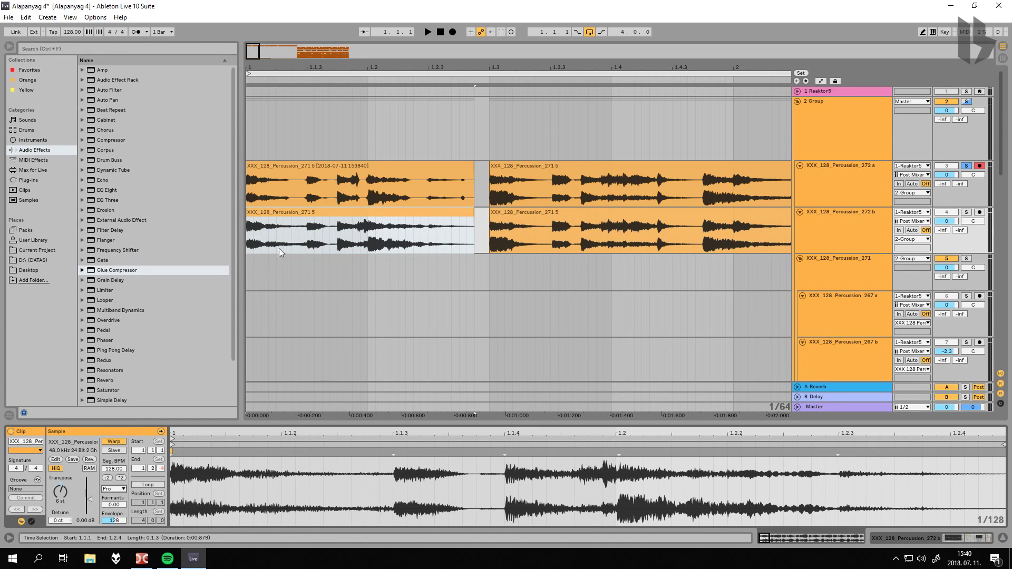
Select the opening hit in the first clip on the XXX_128_Percussion_272 b track for a closer look.
left_click_drag(253, 67, 252, 87)
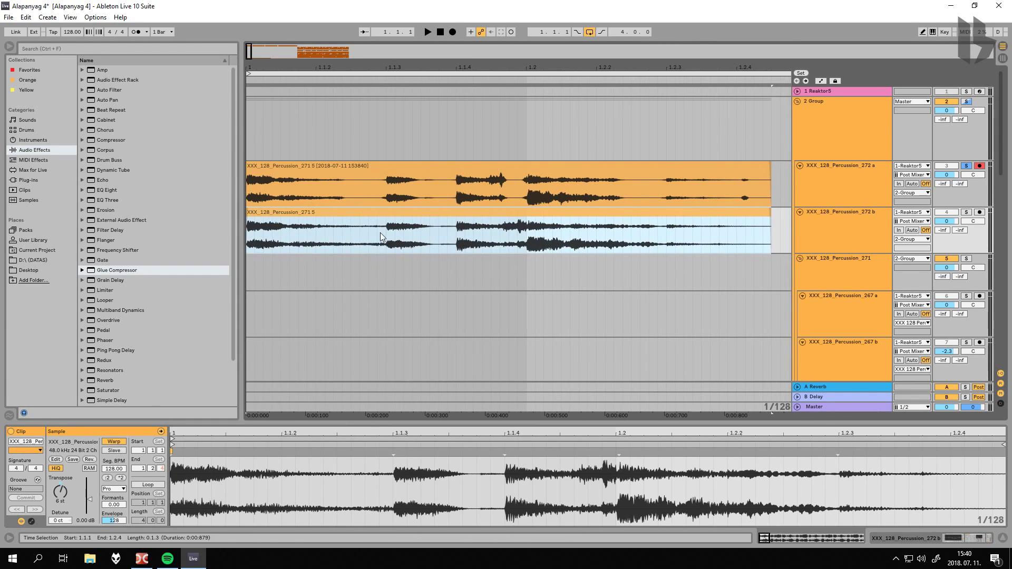
left_click(341, 237)
left_click_drag(342, 238, 247, 237)
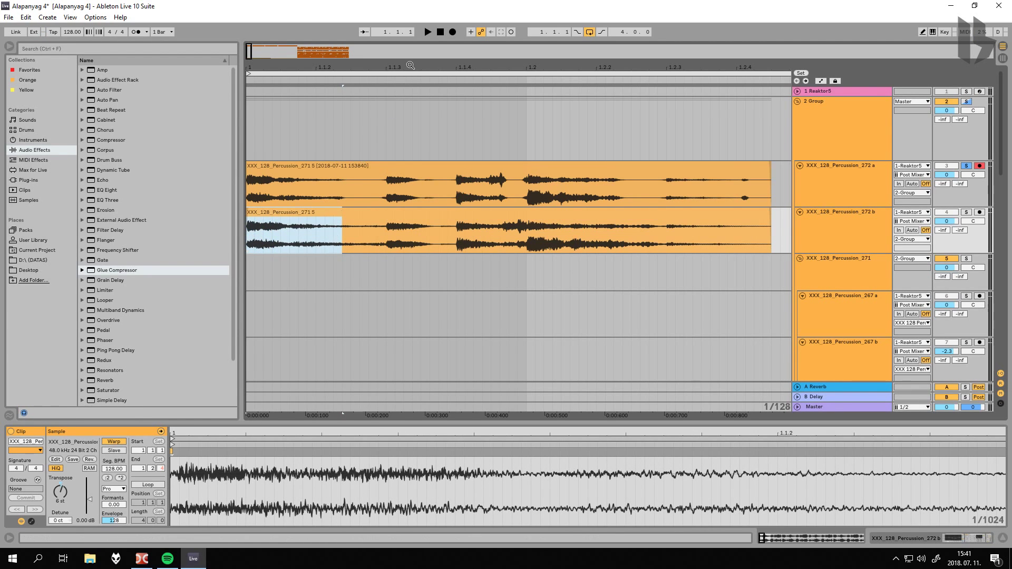
Group the XXX_128_Percussion_272 a and XXX_128_Percussion_272 b tracks together.
left_click_drag(410, 68, 410, 42)
key("minus")
key("minus")
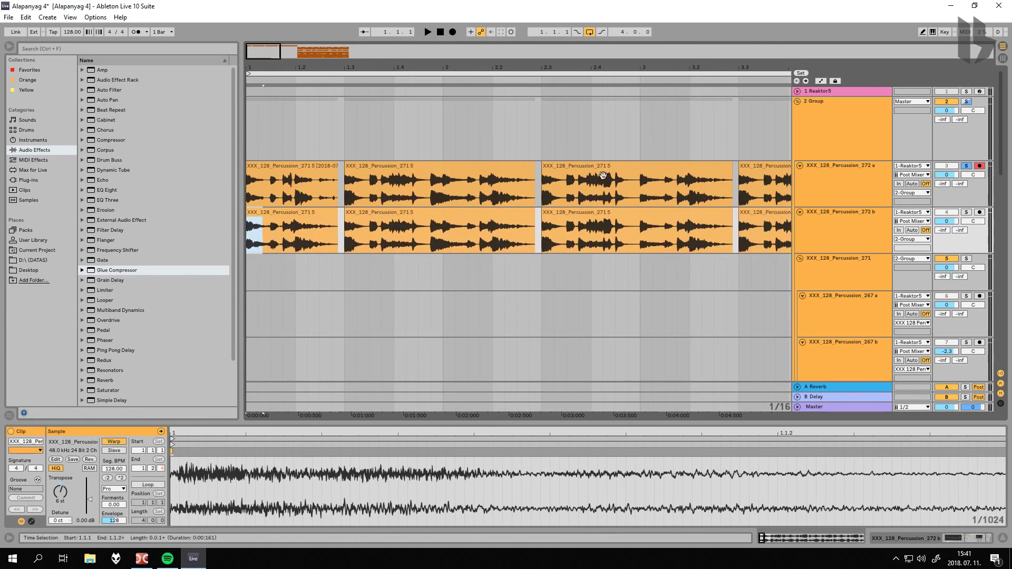
left_click(829, 168)
left_click(844, 231, "shift")
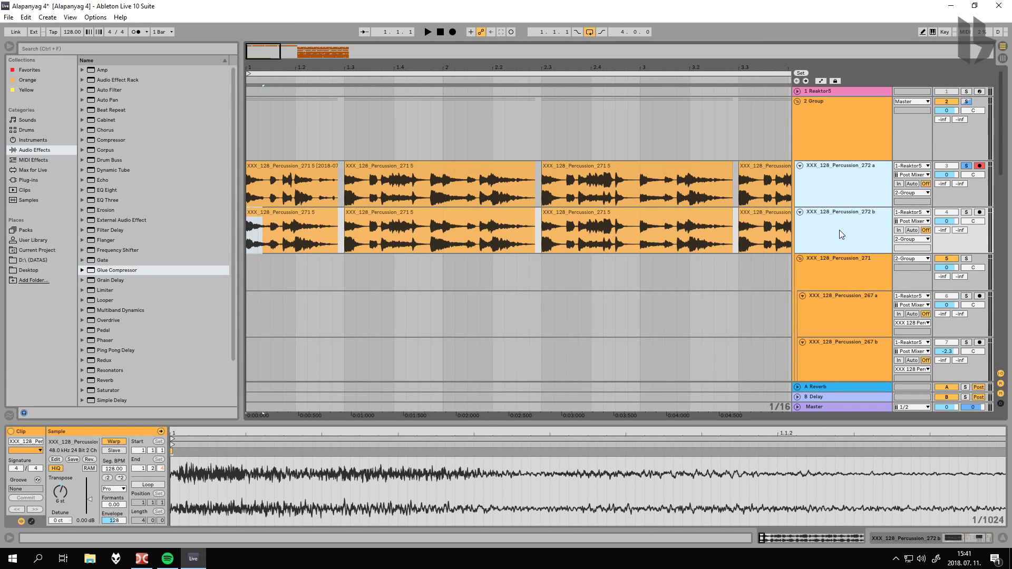
key("ctrl+g")
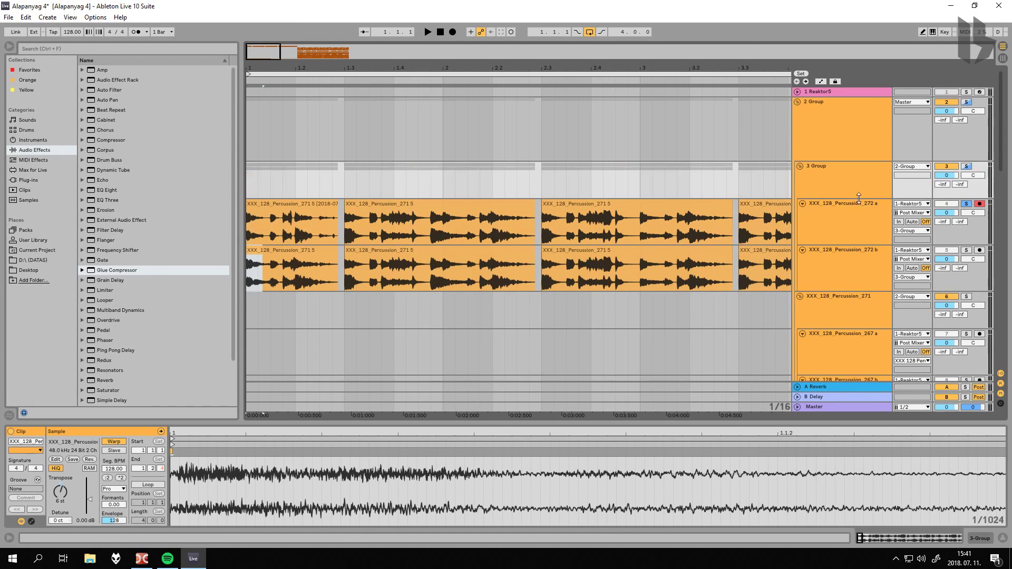
Name the new group XXX_128_Percussion_272, reusing the first grouped track's name without its "a" suffix.
left_click(860, 207)
key("ctrl+r")
key("ctrl+c")
left_click(846, 166)
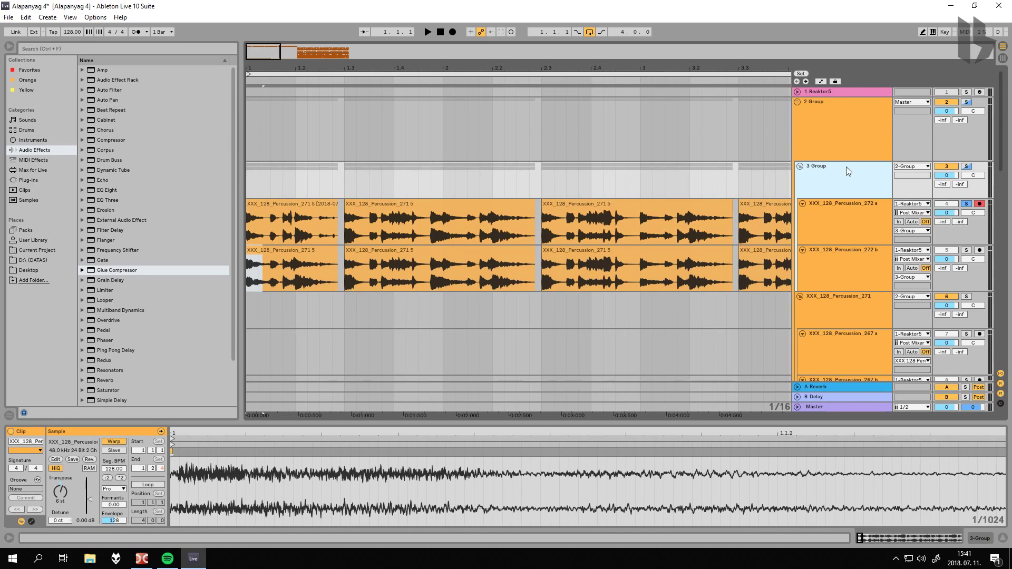
key("ctrl+r")
key("ctrl+v")
key("Return")
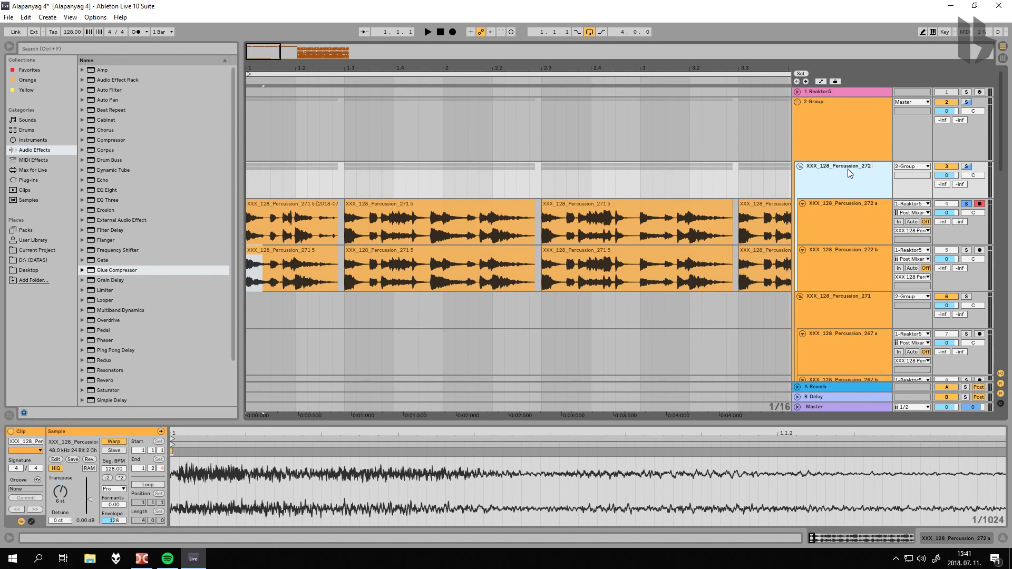
key("BackSpace")
key("BackSpace")
key("Return")
Solo the XXX_128_Percussion_272 group and narrow the browser to give the arrangement more room.
left_click(966, 167)
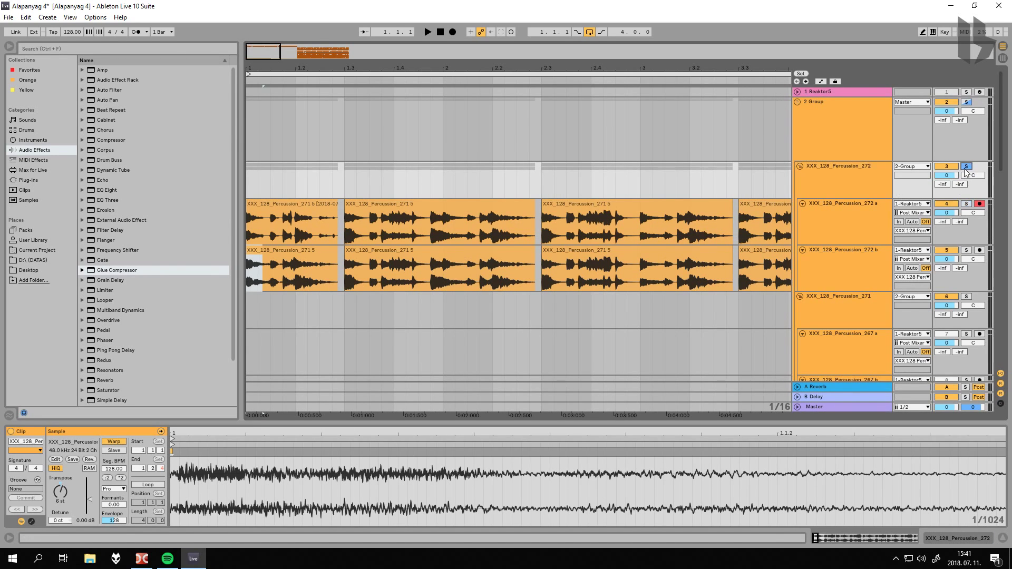
left_click(838, 177)
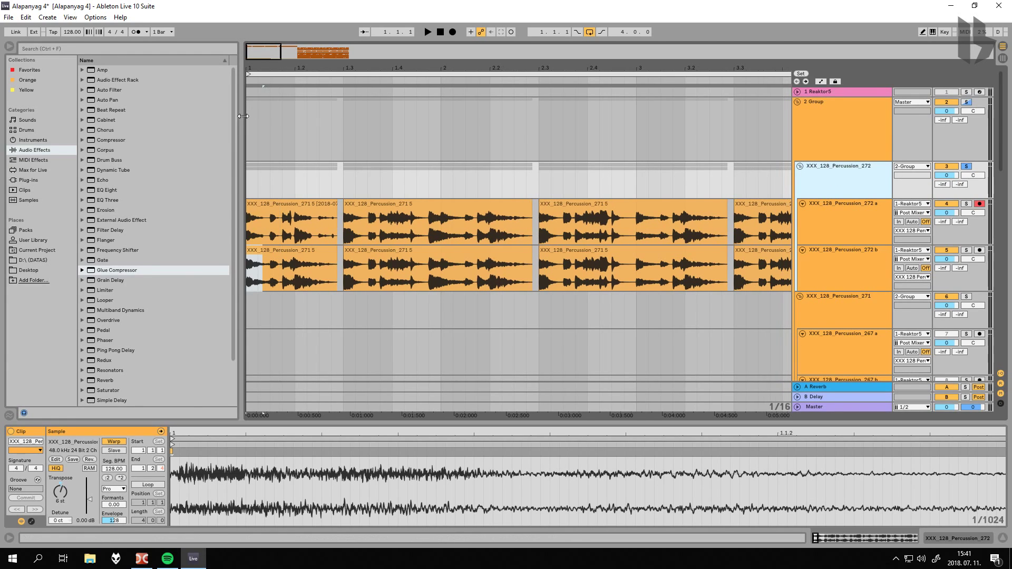
left_click_drag(236, 112, 192, 113)
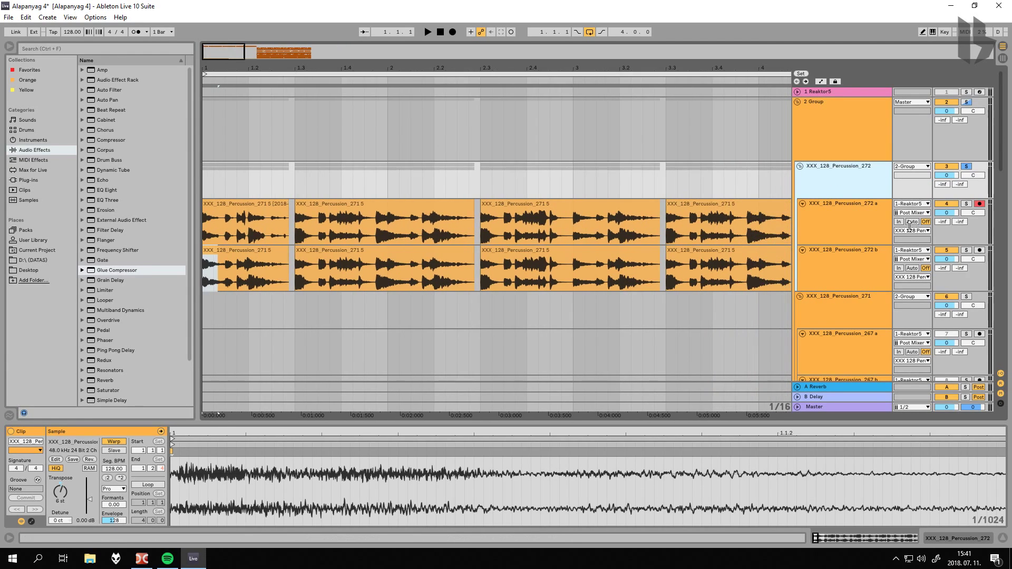
Play the grouped percussion and lower the XXX_128_Percussion_272 b track's volume to -3.8 dB.
key("space")
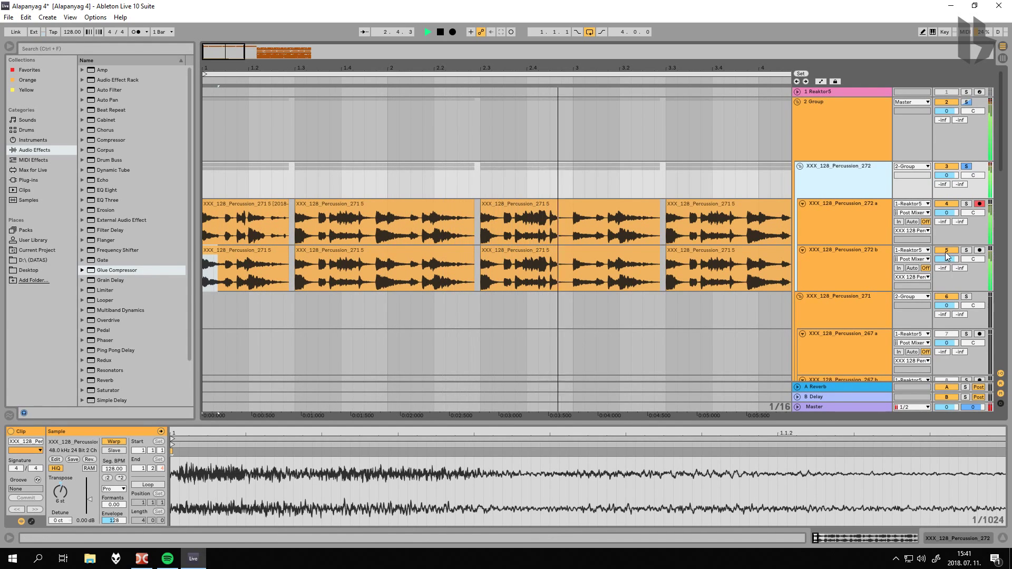
left_click_drag(685, 68, 685, 53)
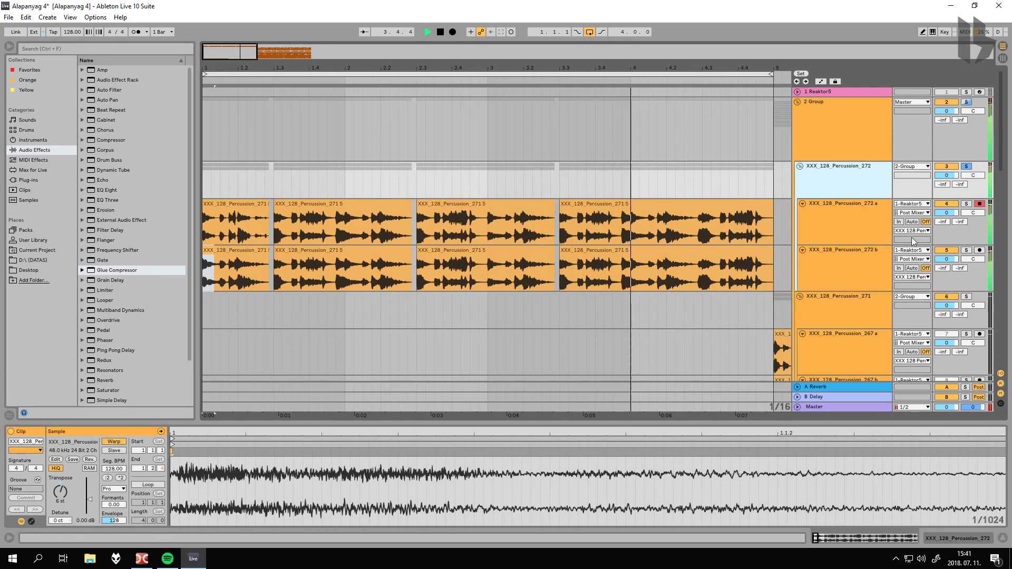
left_click_drag(949, 261, 949, 283)
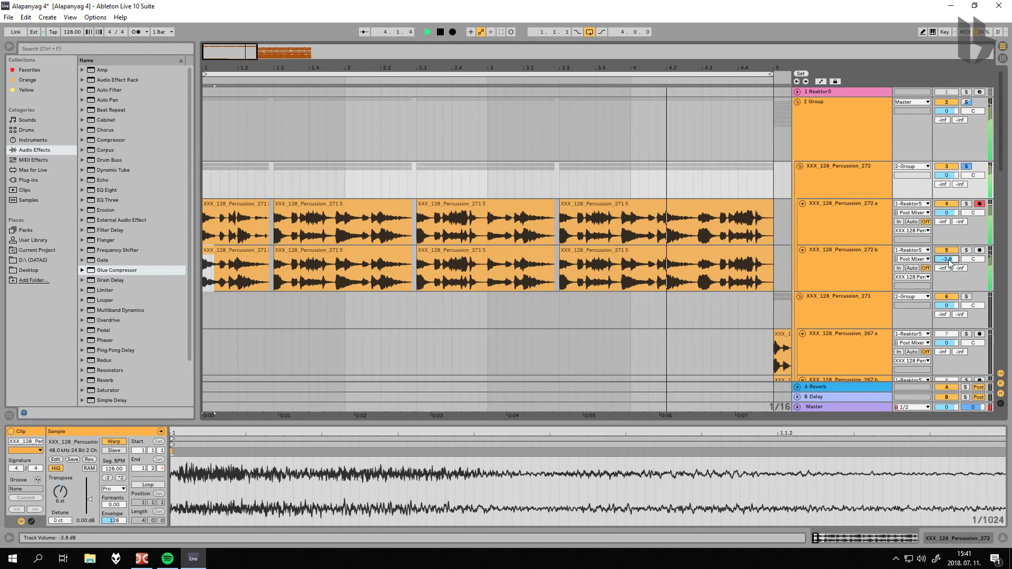
key("space")
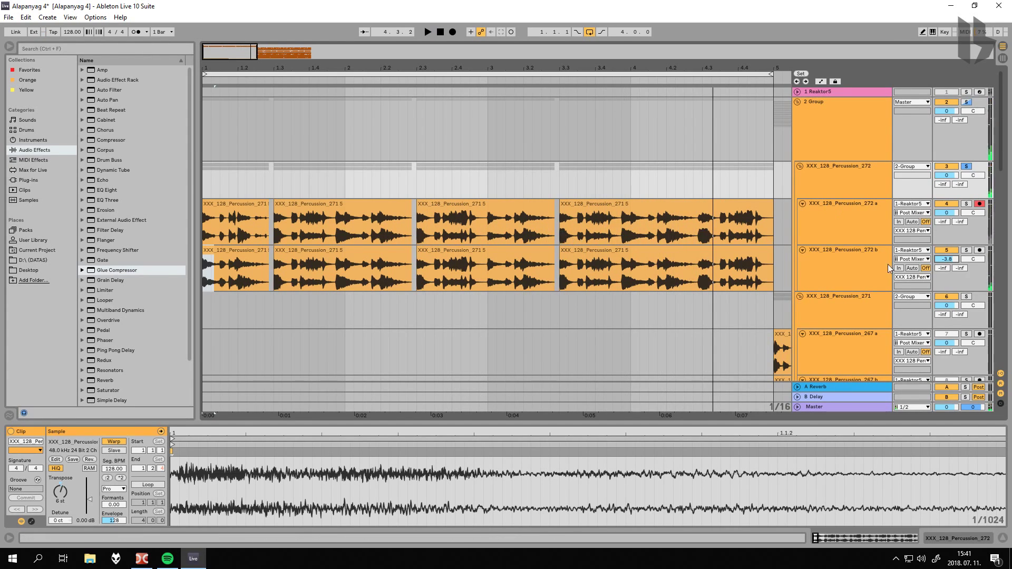
Select the last clip on the XXX_128_Percussion_272 b track to inspect its waveform.
left_click(854, 259)
left_click(736, 251)
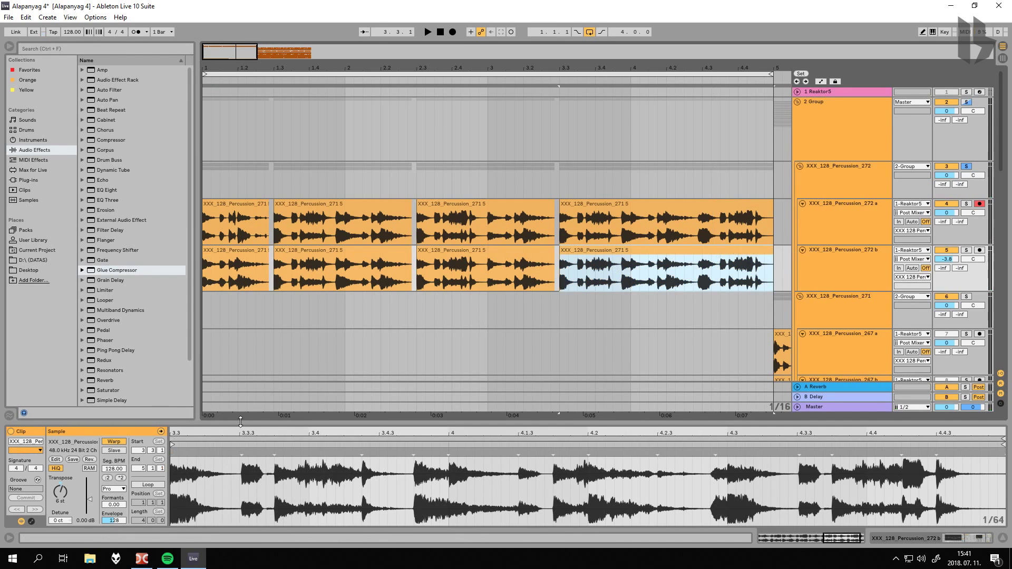
left_click_drag(602, 70, 601, 63)
left_click_drag(504, 71, 503, 63)
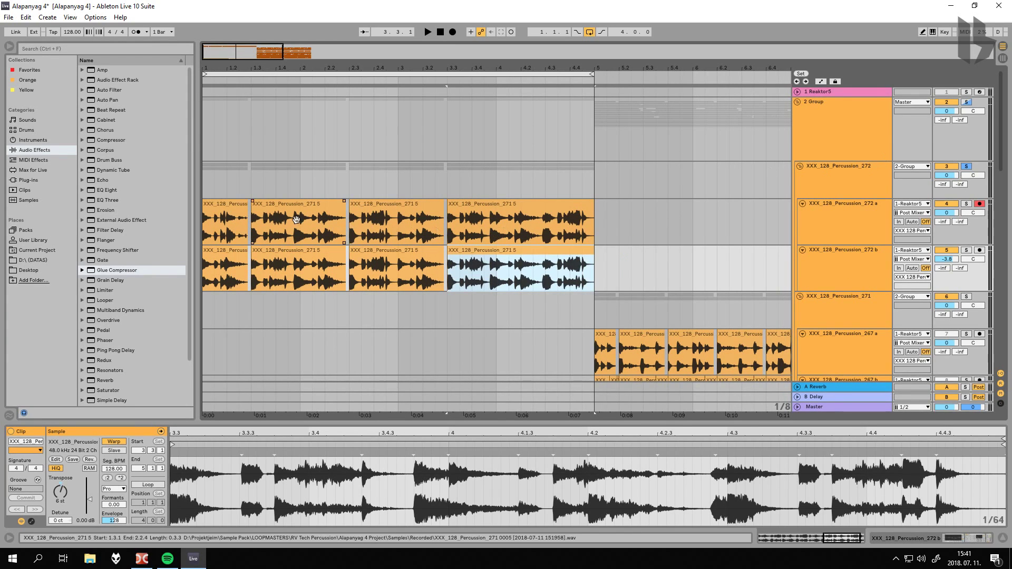
Mute the XXX_128_Percussion_272 b track, select the loop range, and listen to the 272 a track alone.
left_click(852, 254)
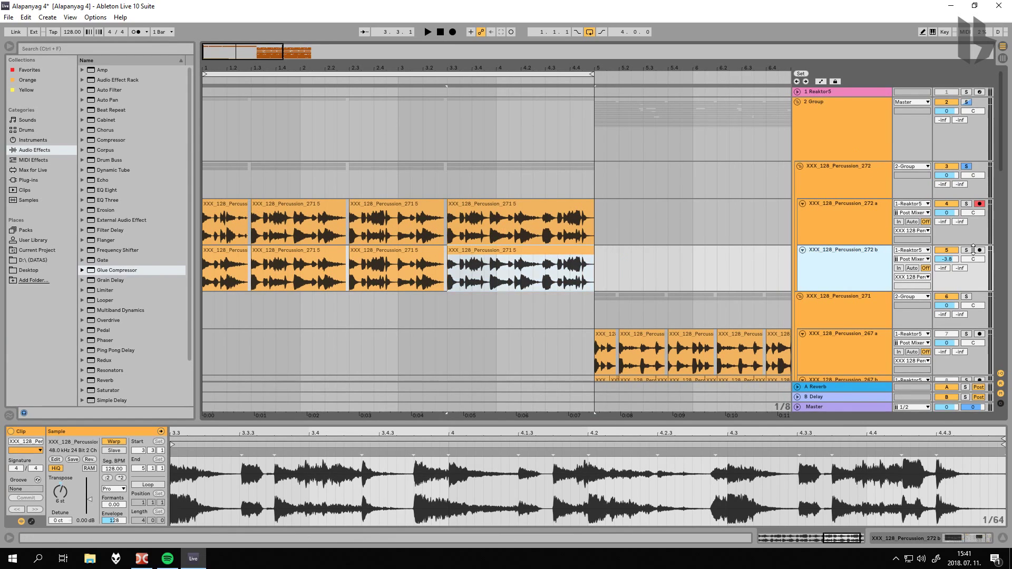
left_click(936, 251)
key("space")
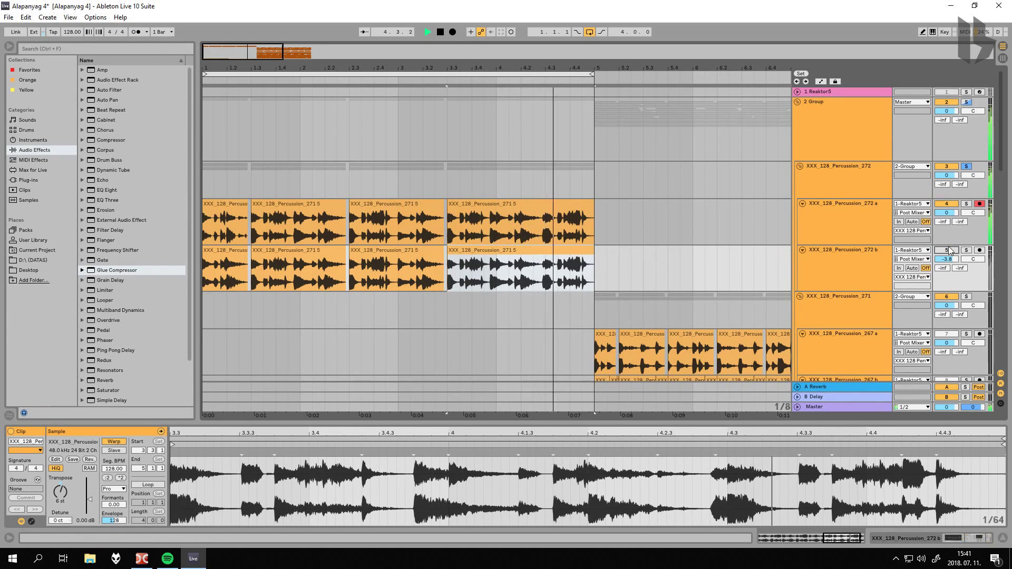
left_click(384, 74)
left_click_drag(361, 68, 359, 64)
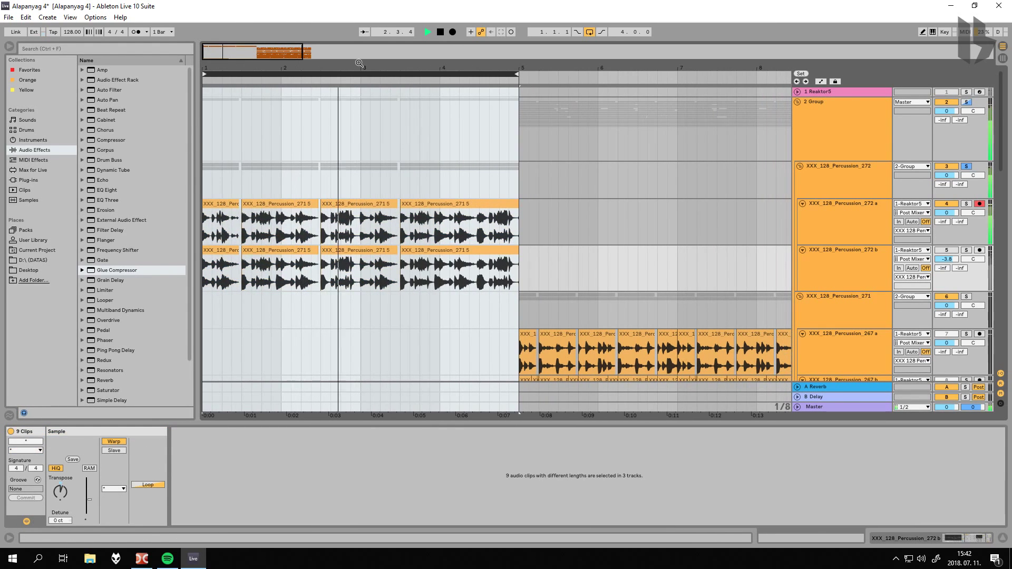
key("space")
Mute the XXX_128_Percussion_272 a track, reactivate the 272 b track, and play the loop range from its start.
left_click(953, 204)
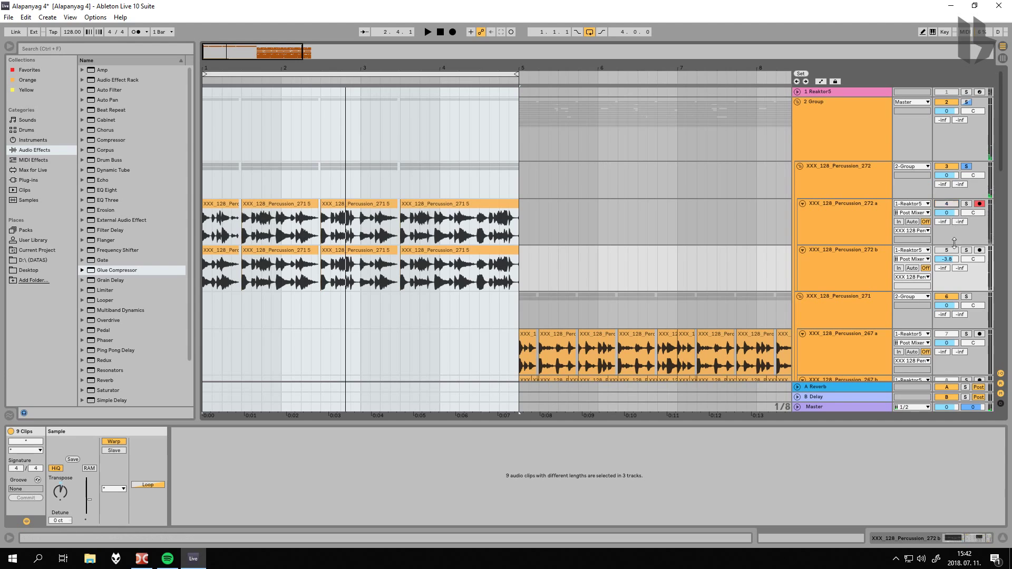
left_click(950, 250)
left_click(866, 256)
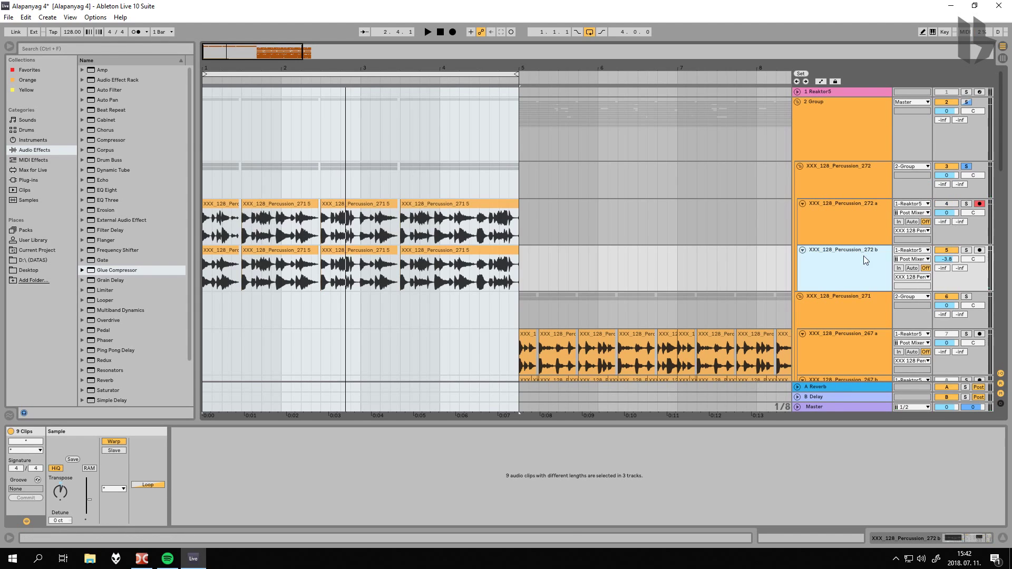
left_click(359, 74)
left_click_drag(358, 68, 342, 68)
key("space")
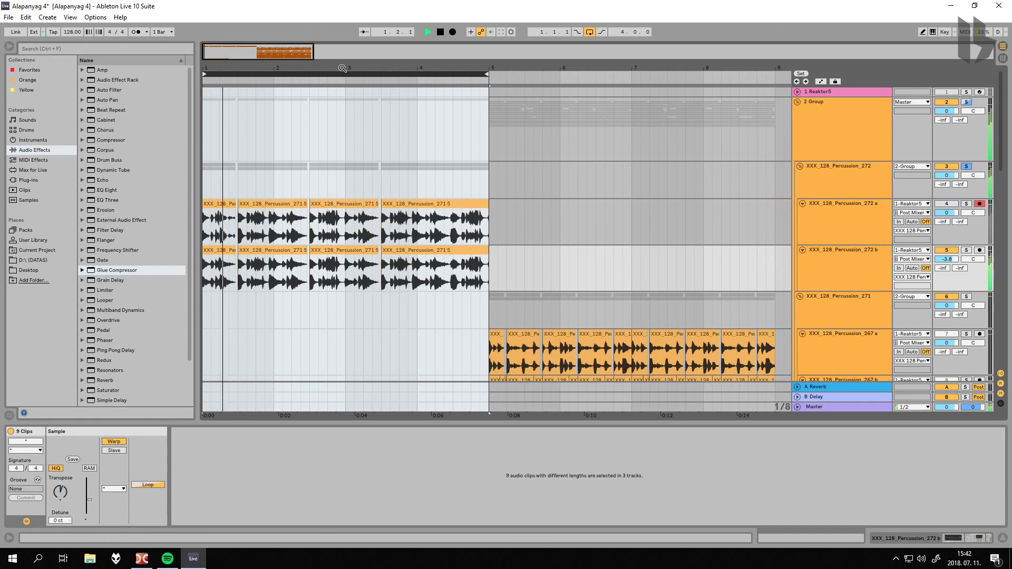
Set the Glue Compressor's threshold on the XXX_128_Percussion_272 b track to -40.0 dB and replay the loop.
left_click(840, 252)
key("space")
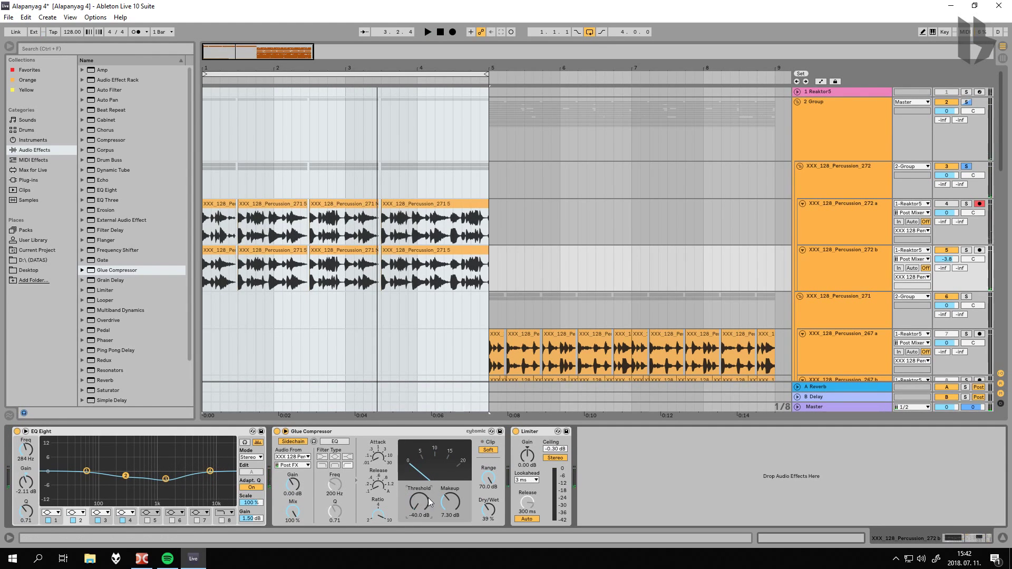
key("space")
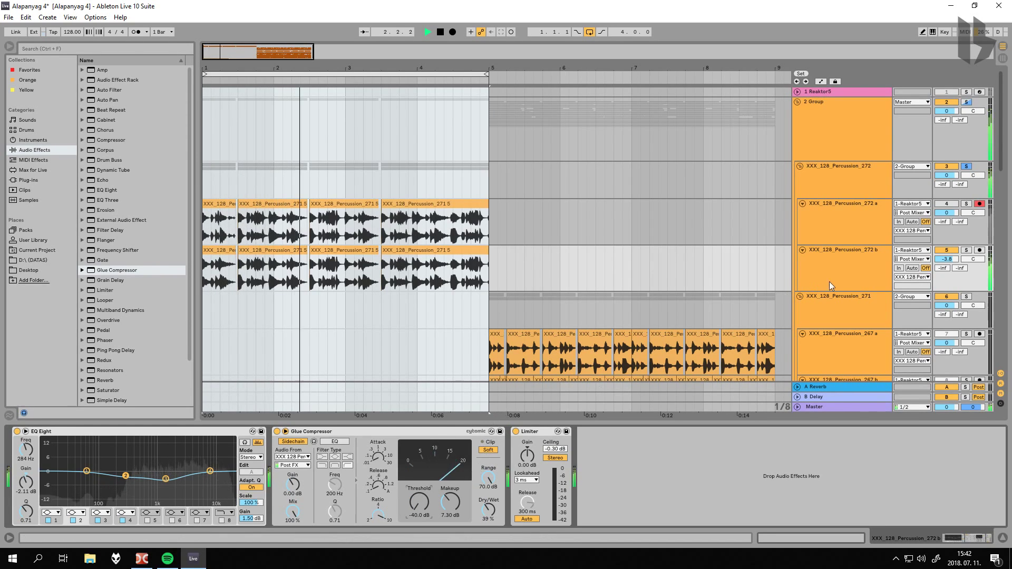
Reselect the XXX_128_Percussion_272 b track and raise its Glue Compressor's sidechain gain to 20.5 dB.
left_click(834, 177)
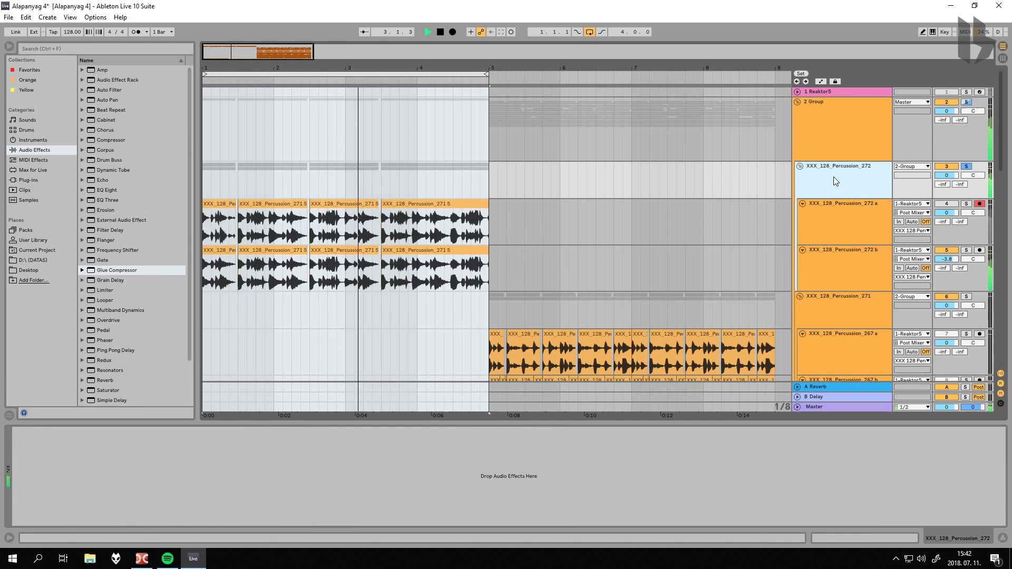
left_click(849, 251)
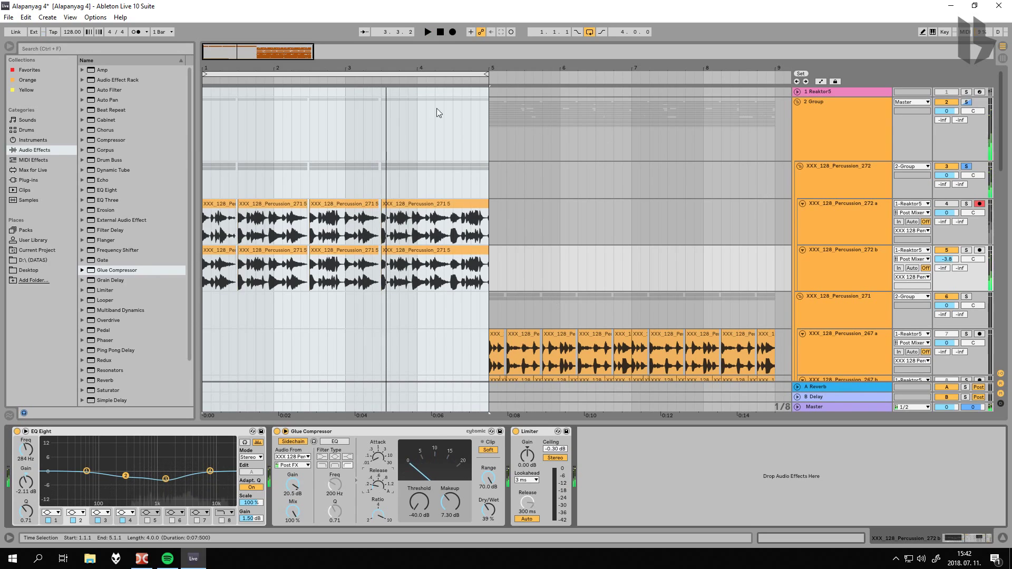
Unfold the XXX_128_Percussion_267 group further down the arrangement to show its a and b tracks.
left_click_drag(346, 73, 346, 53)
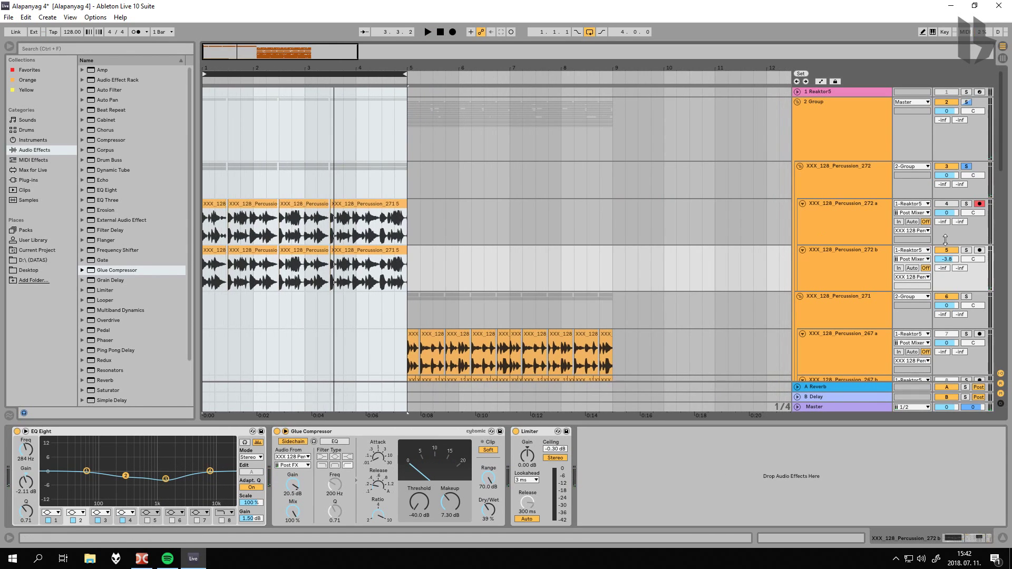
scroll(551, 190, "down", 3)
scroll(552, 194, "down", 2)
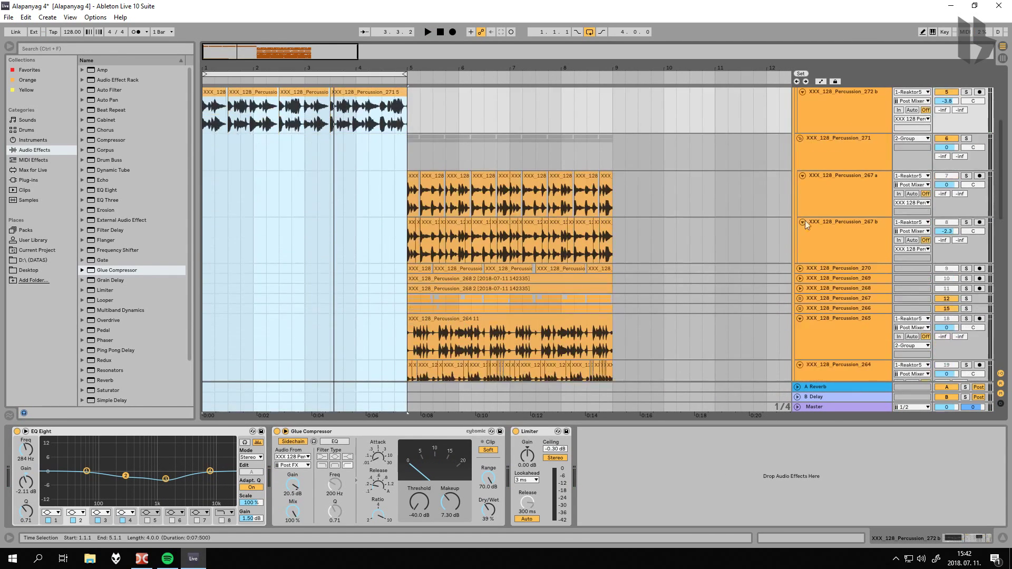
left_click(804, 270)
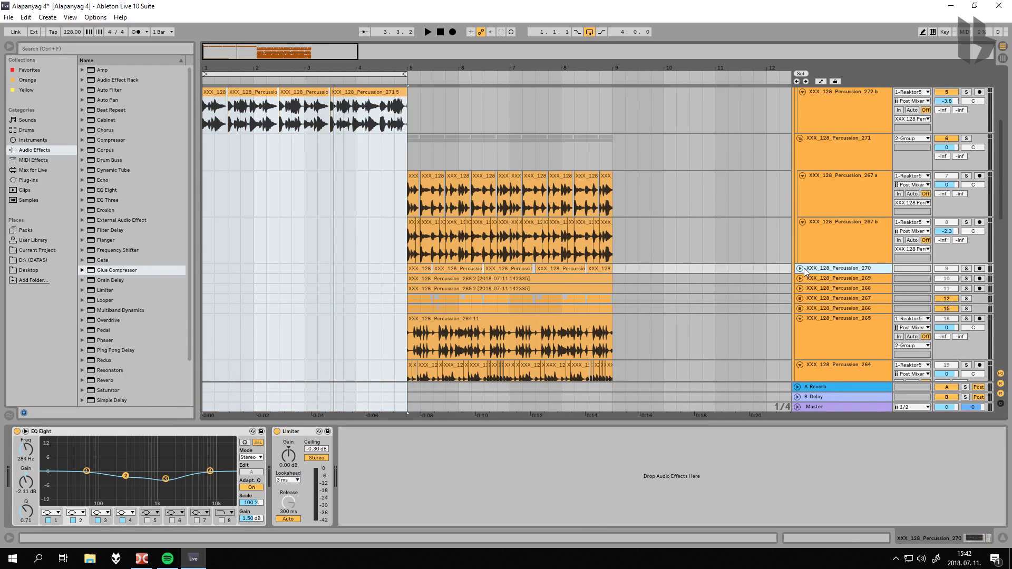
left_click(816, 296)
left_click(800, 298)
scroll(782, 286, "down", 4)
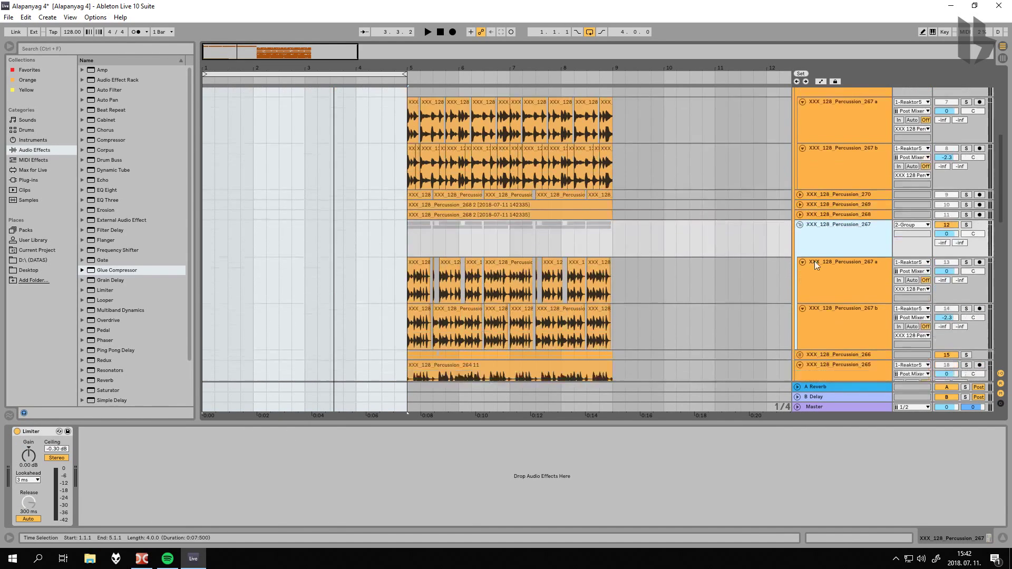
Solo the XXX_128_Percussion_267 group and play it with the loop moved to span bar 5 to bar 9.
left_click(410, 217)
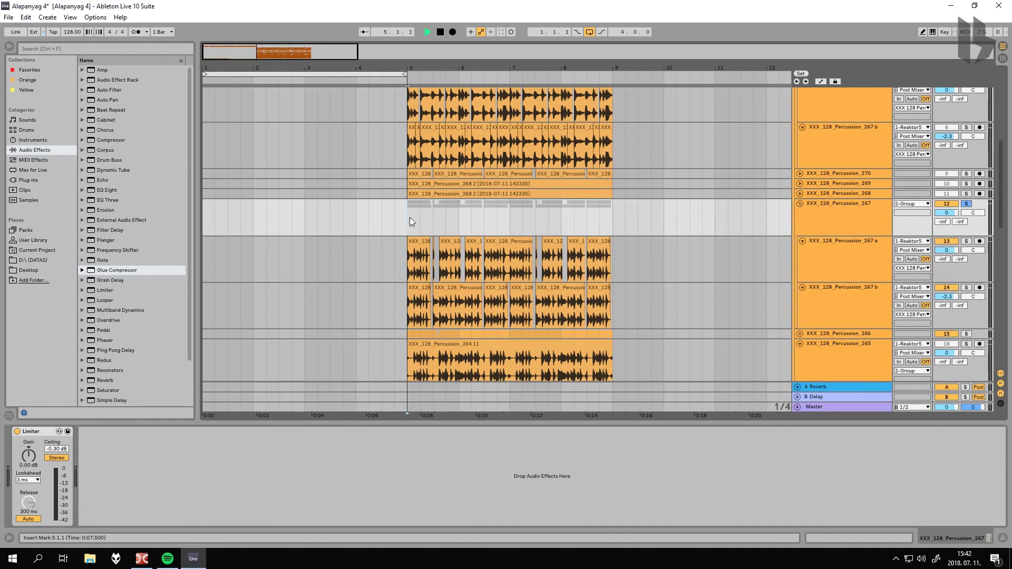
key("space")
left_click_drag(385, 74, 589, 74)
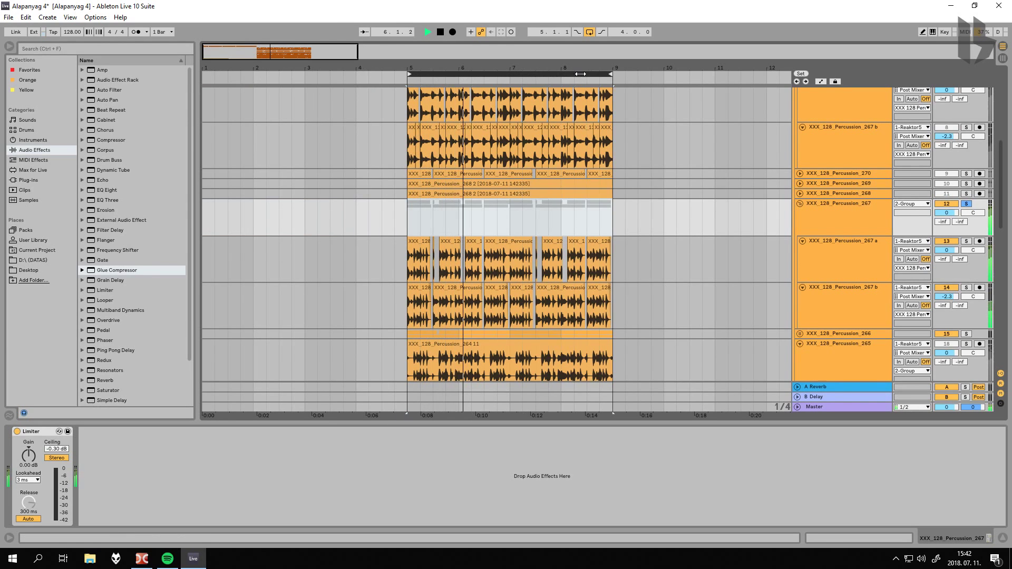
left_click(863, 207)
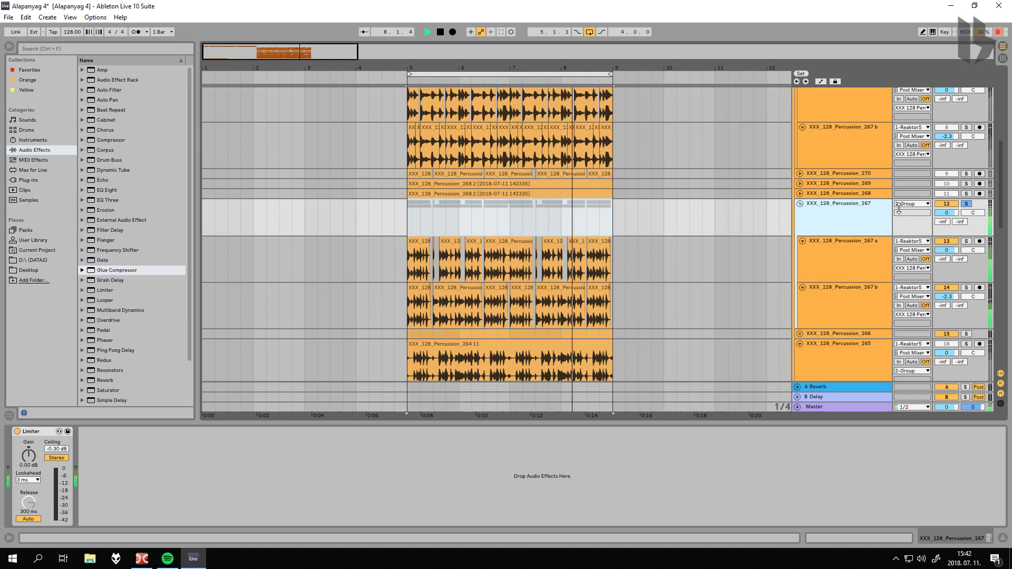
Solo the XXX_128_Percussion_267 b track inside the group and listen to it from its first clip.
left_click(966, 288)
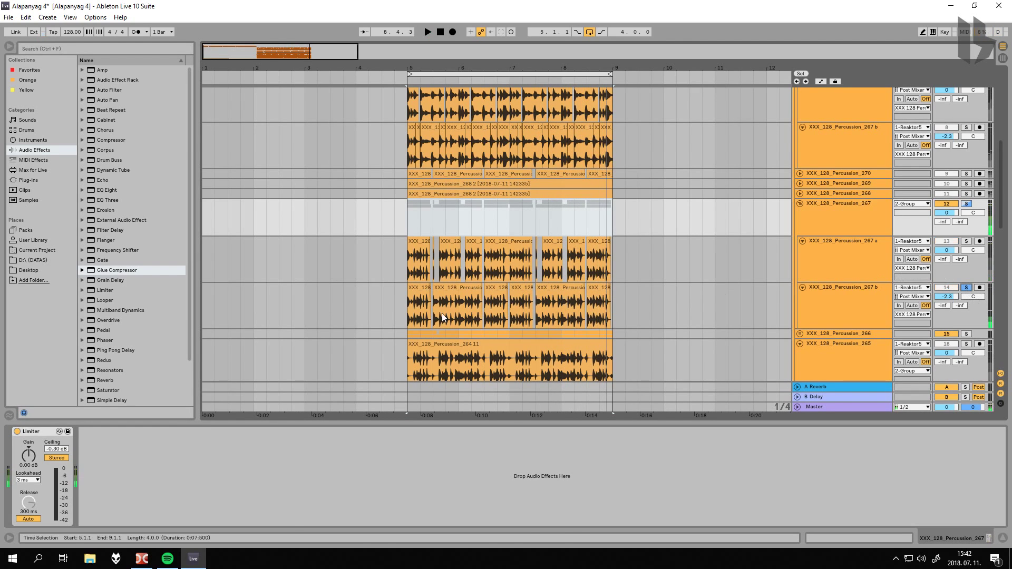
left_click(417, 291)
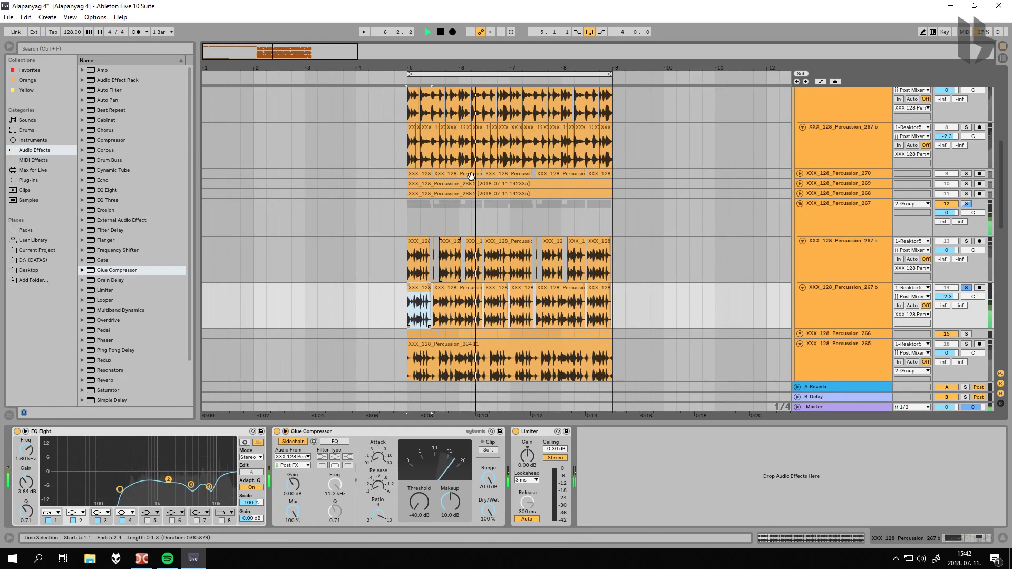
left_click_drag(485, 68, 485, 137)
key("minus")
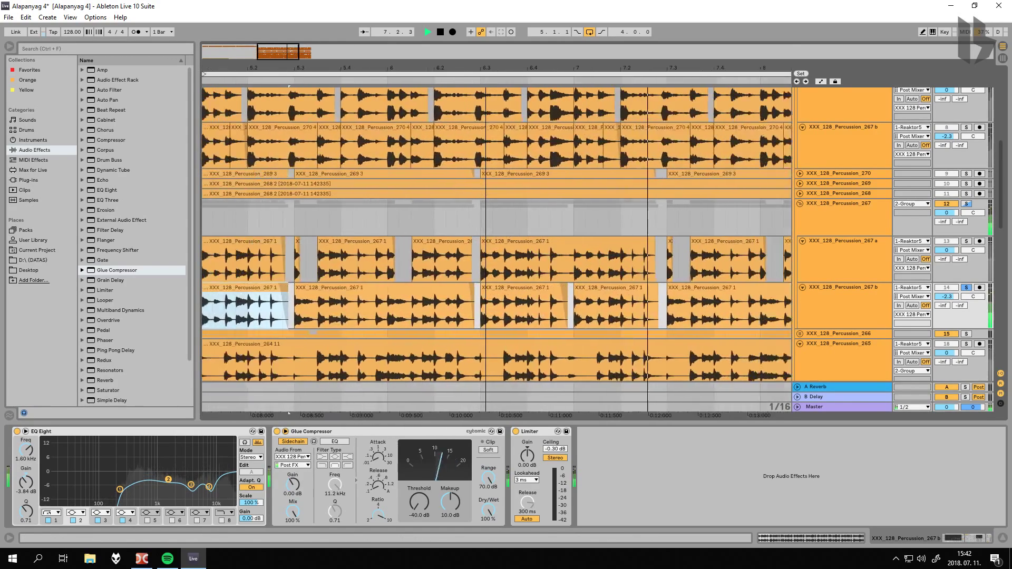
key("plus")
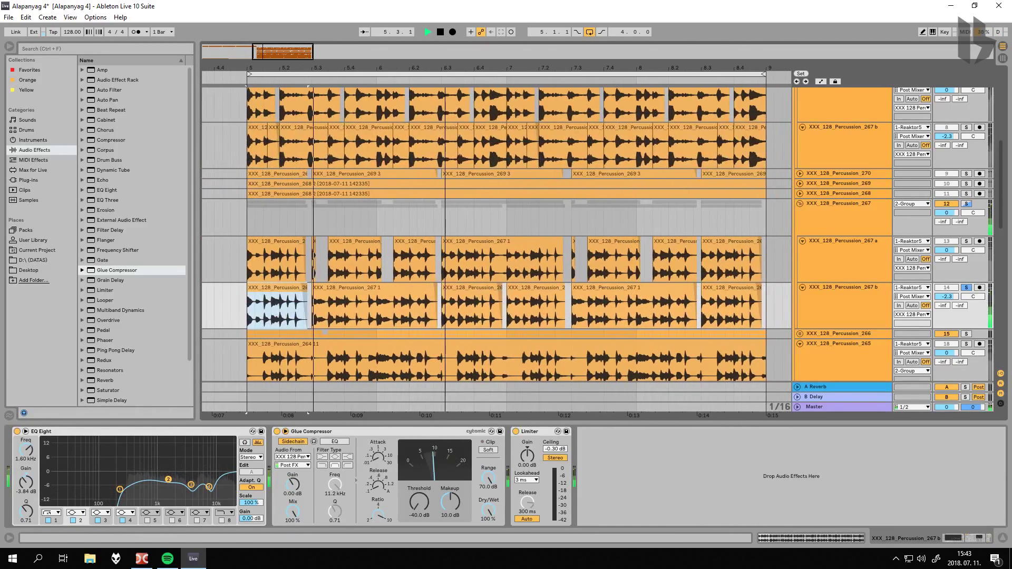
key("space")
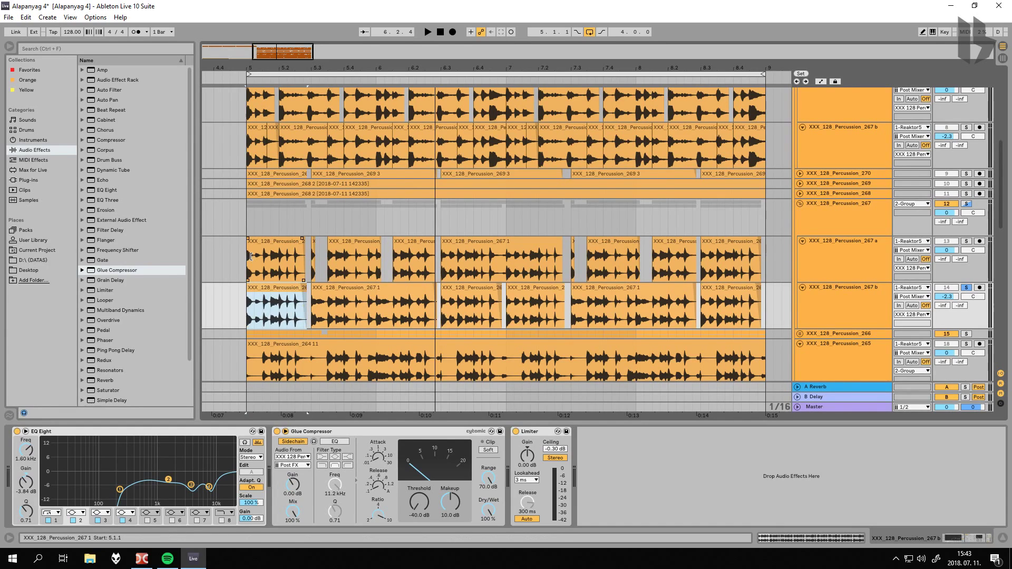
Select the first clip on the group's 267 a track, solo that track, and listen to it alone.
key("Up")
key("space")
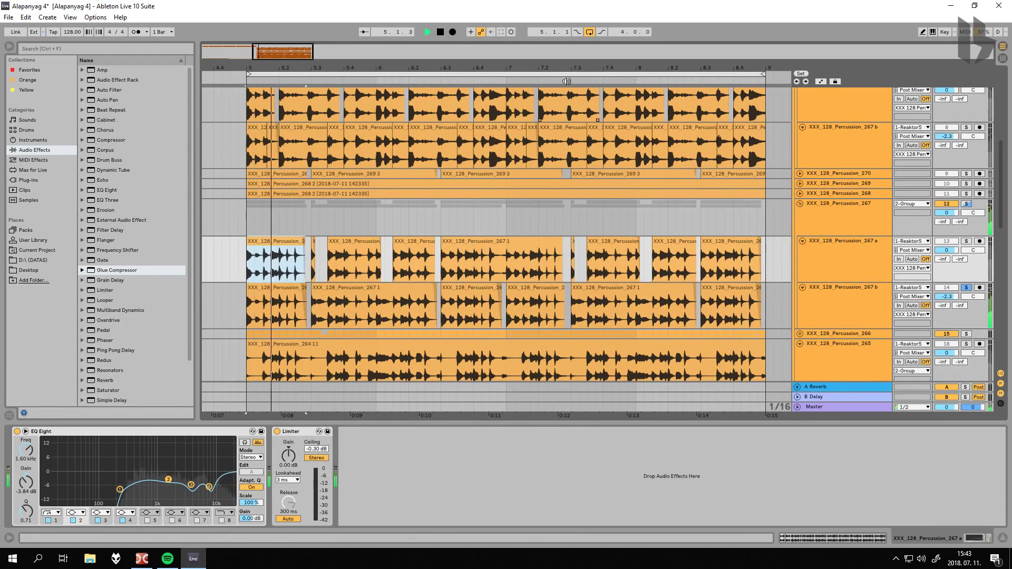
scroll(568, 159, "down", 1)
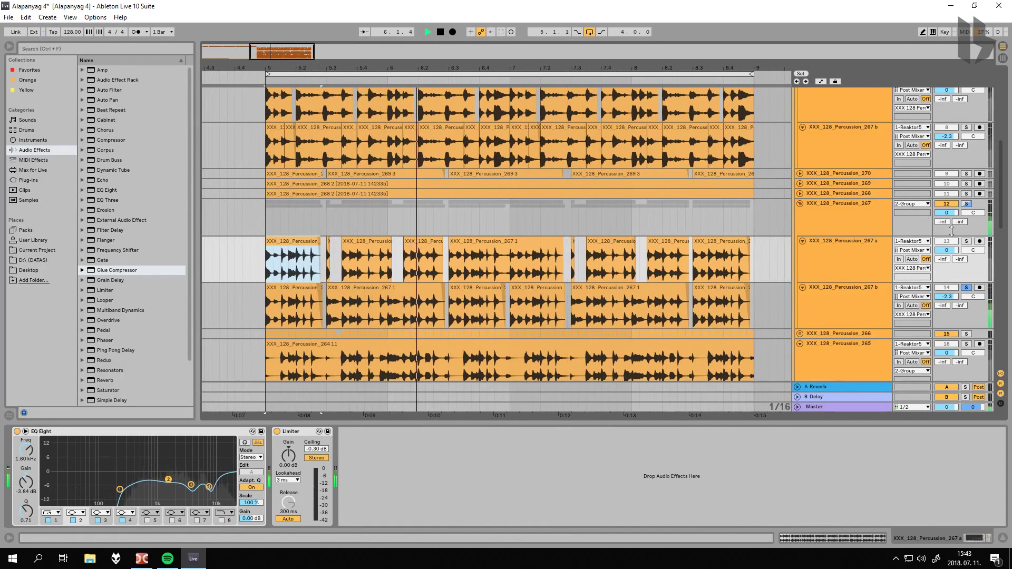
key("space")
key("space")
left_click(966, 241)
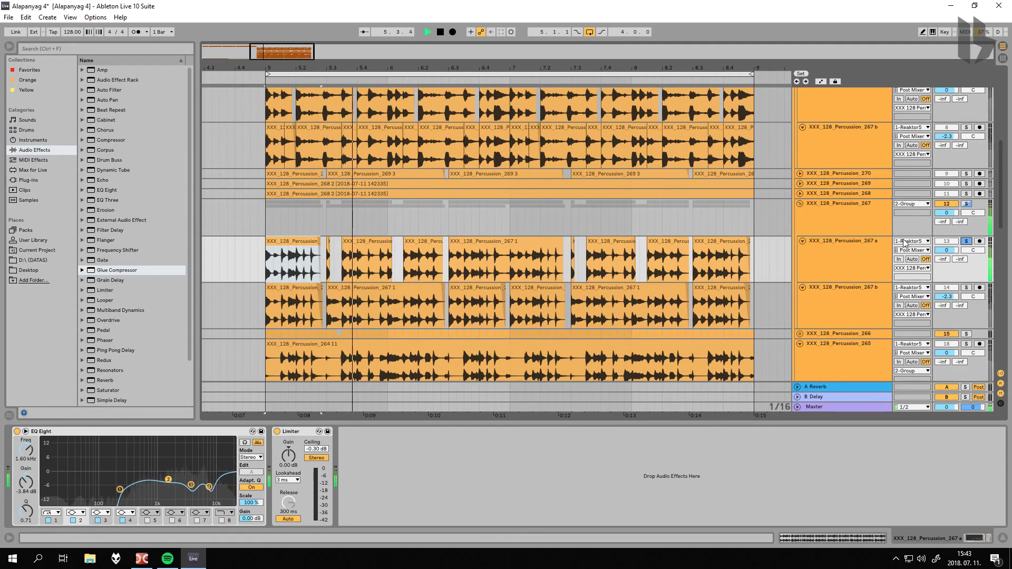
key("space")
left_click(361, 244)
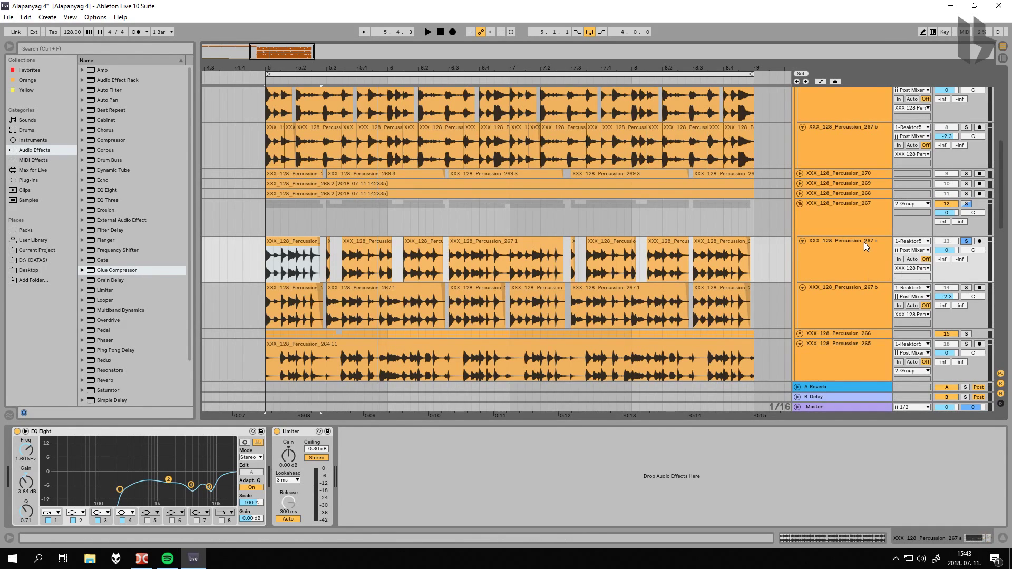
Solo the whole XXX_128_Percussion_267 group again and inspect the warp settings of the 267 a clip starting at 6.3.1.
left_click(966, 204)
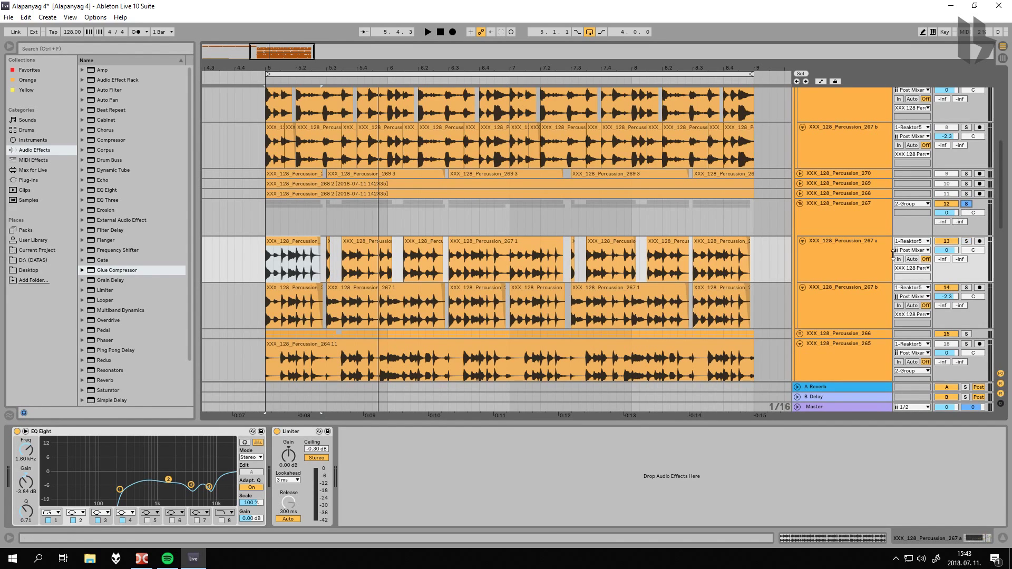
left_click(859, 290)
left_click(624, 294)
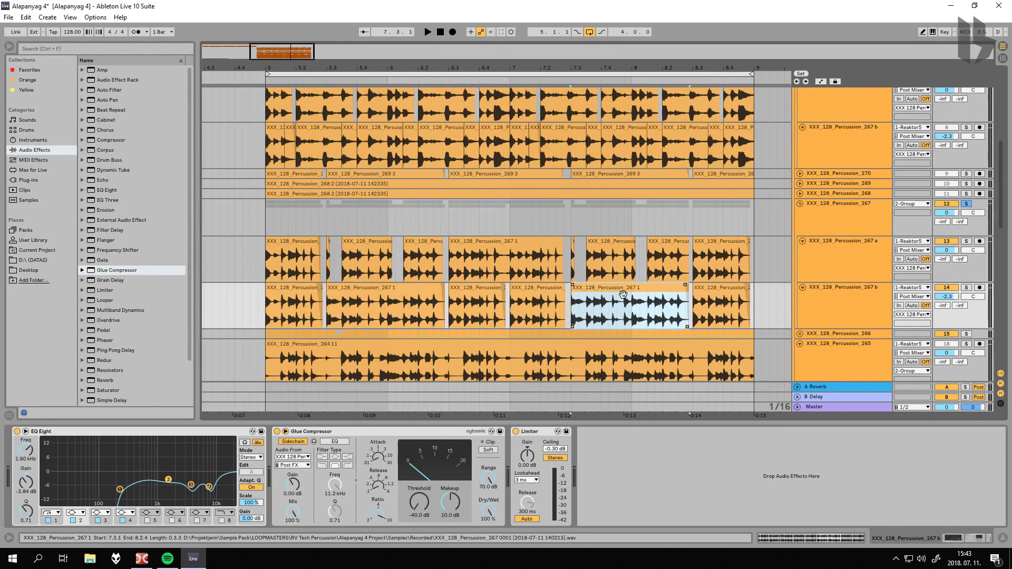
left_click(870, 240)
left_click(506, 258)
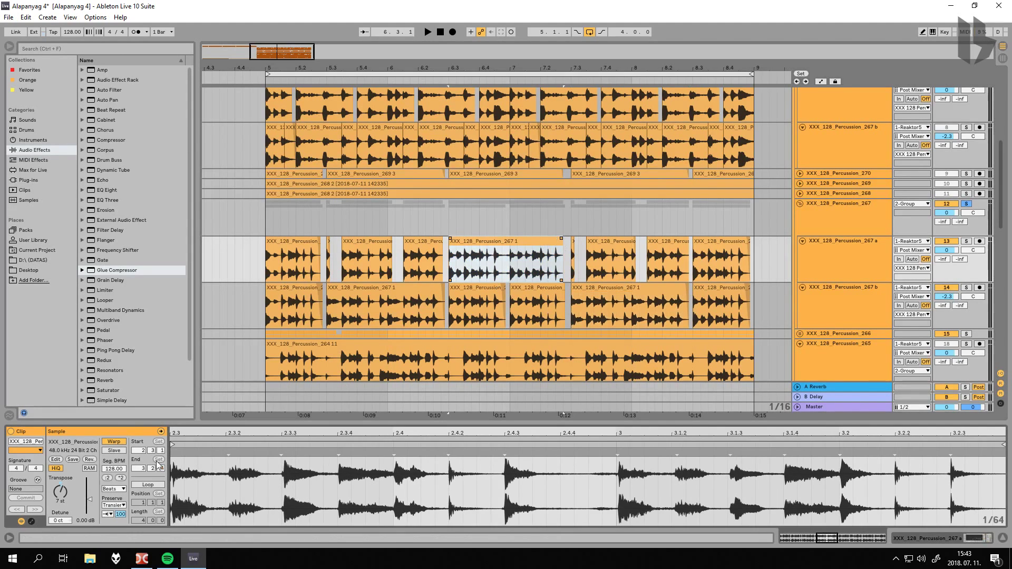
left_click(112, 514)
left_click(125, 499)
left_click(965, 204)
left_click(966, 204)
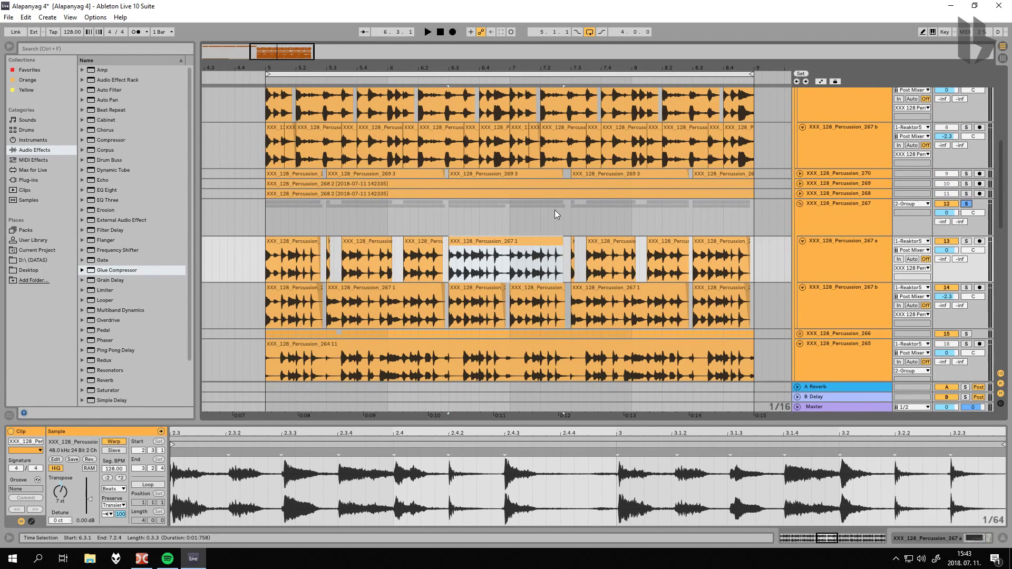
Place the insert marker at 5.1.1 on the XXX_128_Percussion_267 group and hide the detail view.
left_click(266, 222)
left_click_drag(484, 70, 506, 65)
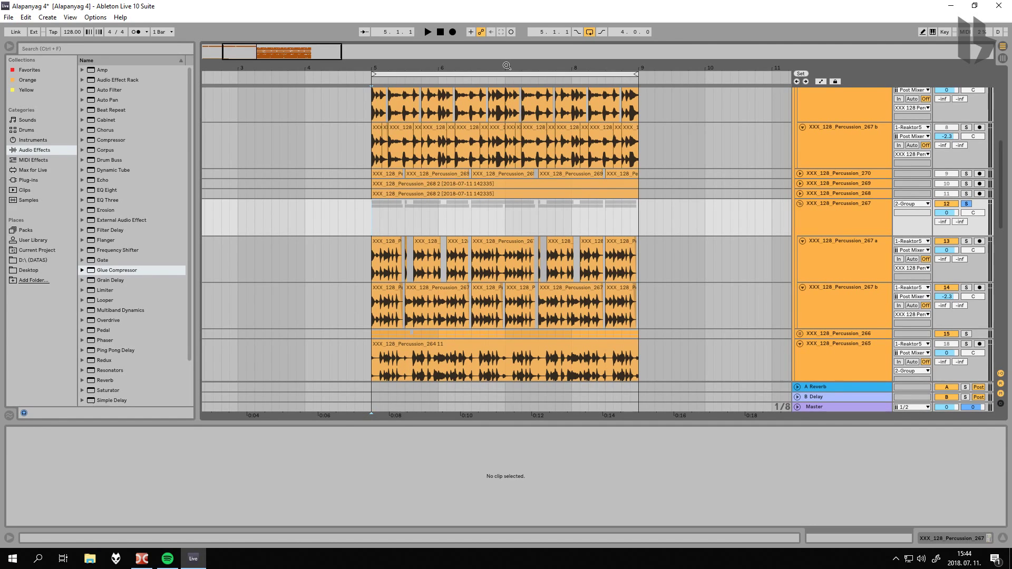
left_click(838, 213)
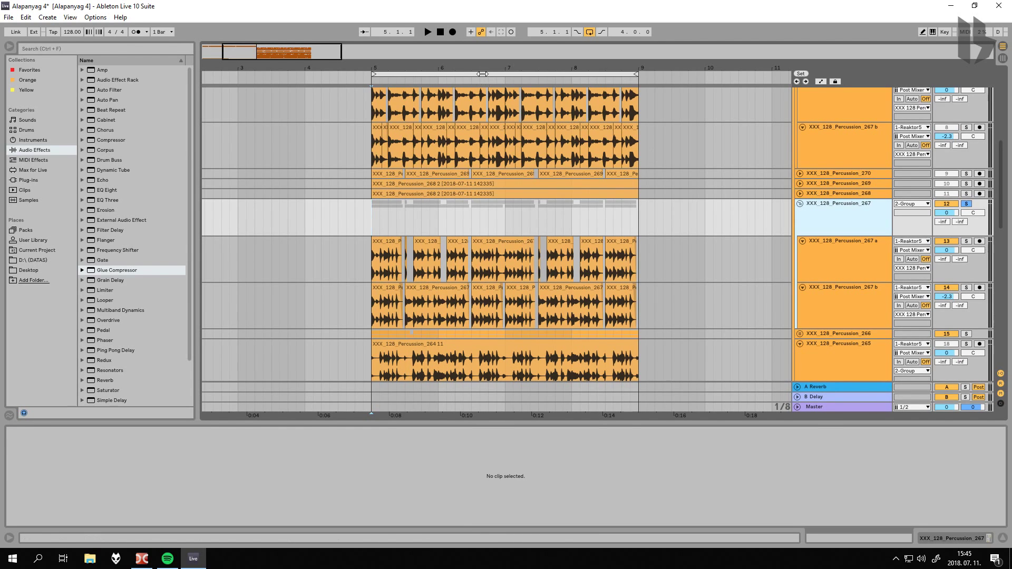
left_click_drag(503, 68, 530, 56)
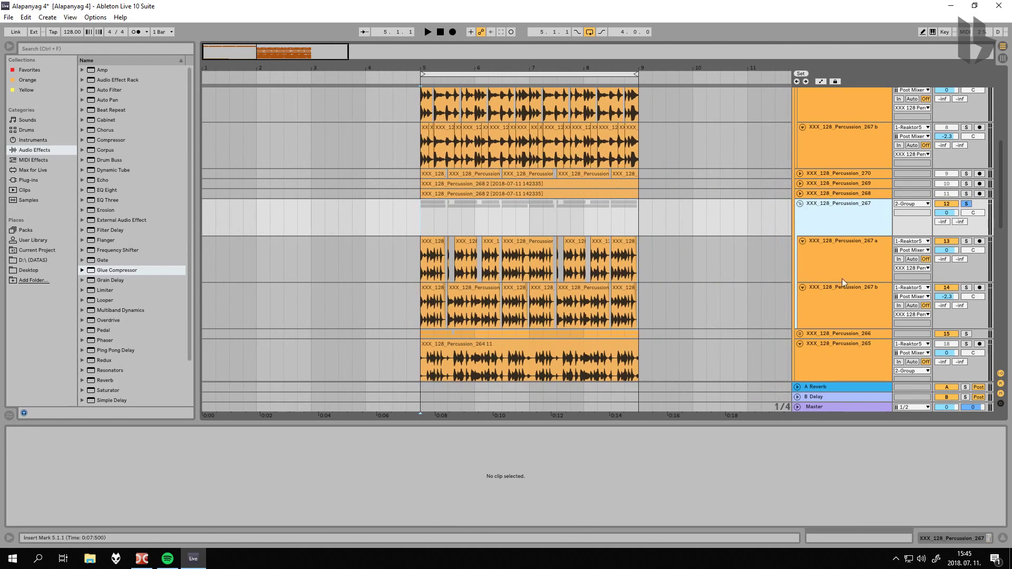
left_click(1003, 537)
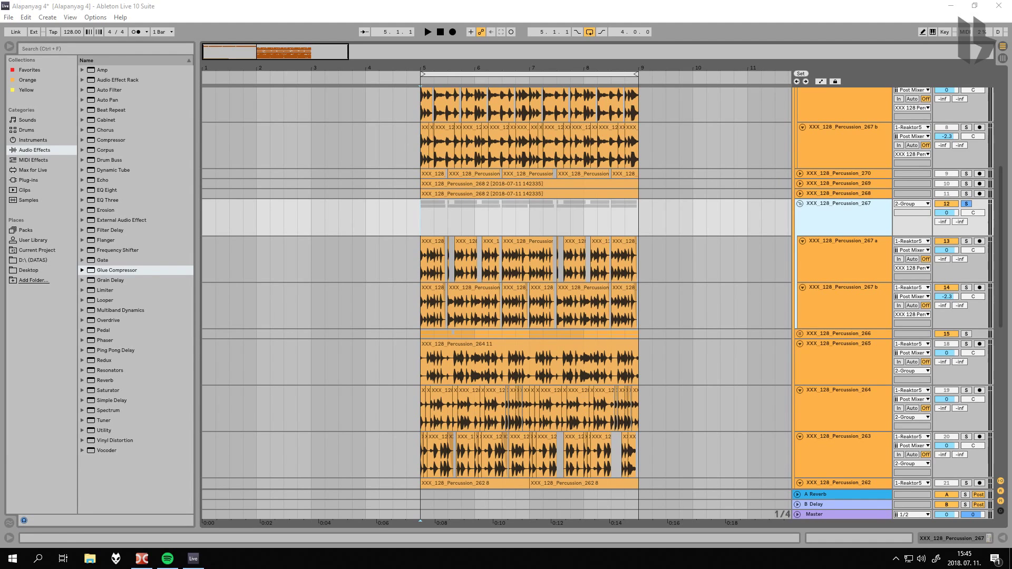
left_click_drag(521, 67, 521, 55)
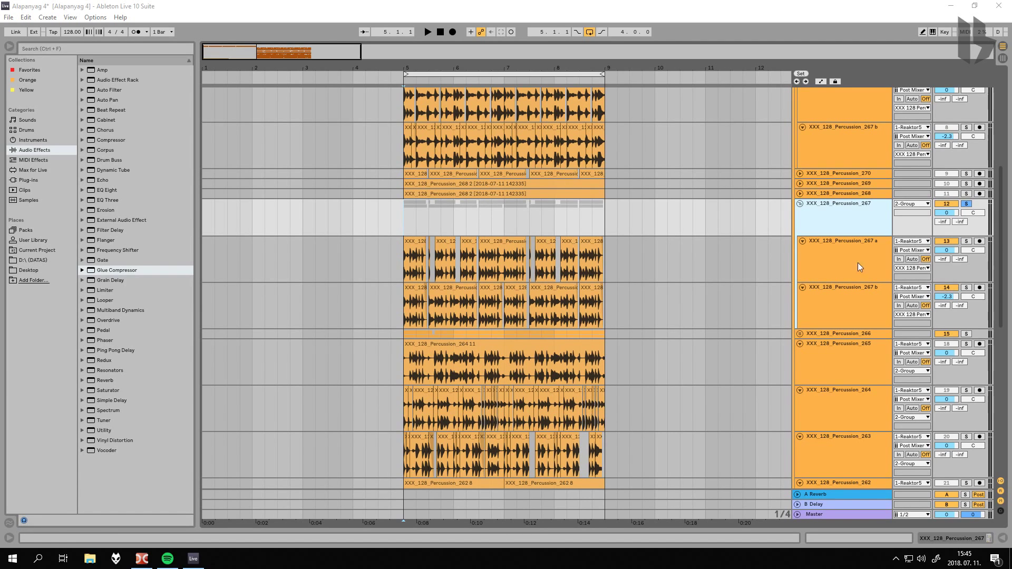
Select the loop range and replay the soloed XXX_128_Percussion_267 group from bar 5.
left_click(500, 73)
scroll(836, 329, "up", 3)
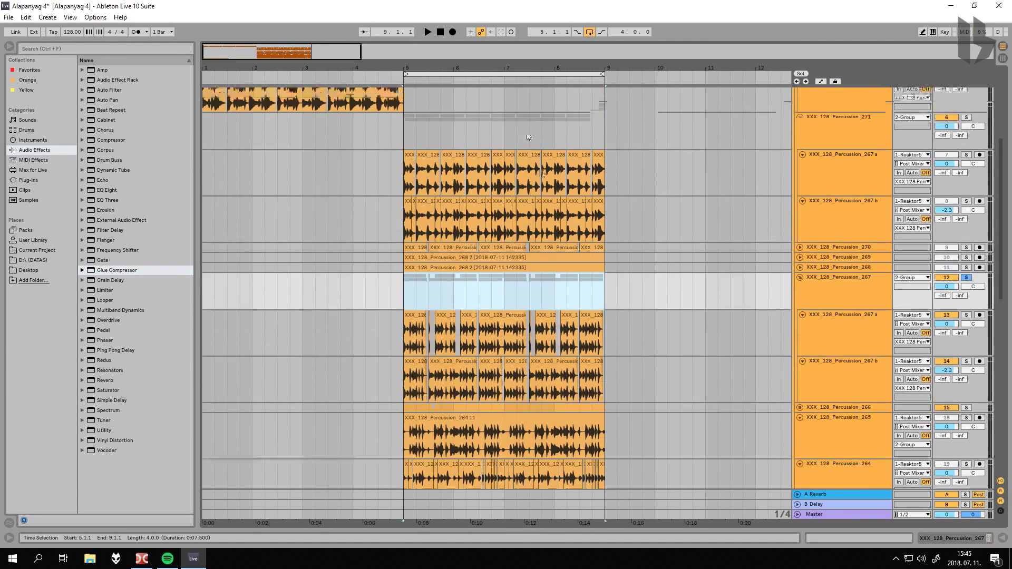
key("space")
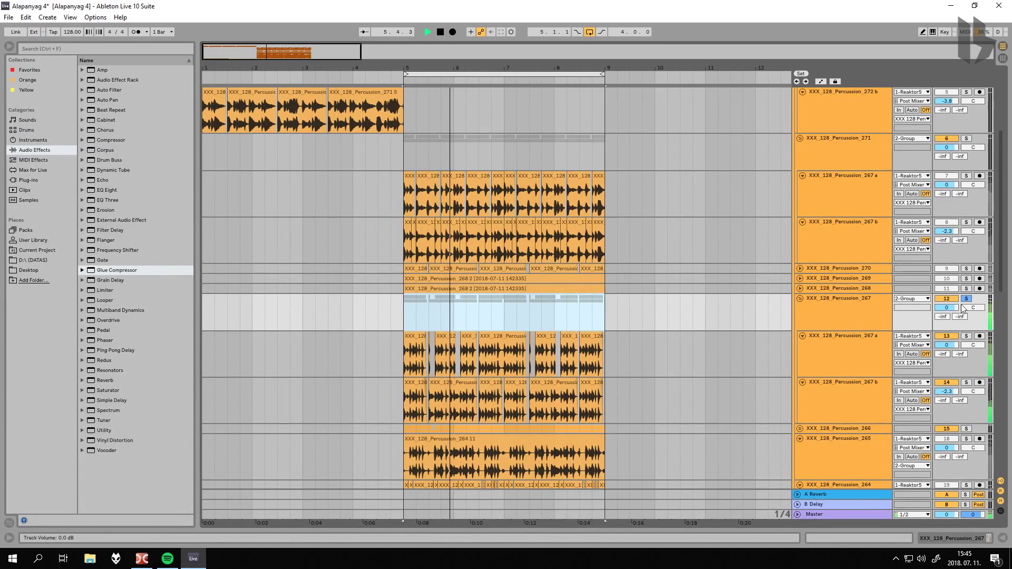
key("space")
Unsolo the XXX_128_Percussion_267 group and play the arrangement with the loop moved back to bar 1 through bar 5.
scroll(288, 124, "up", 2)
scroll(288, 125, "up", 2)
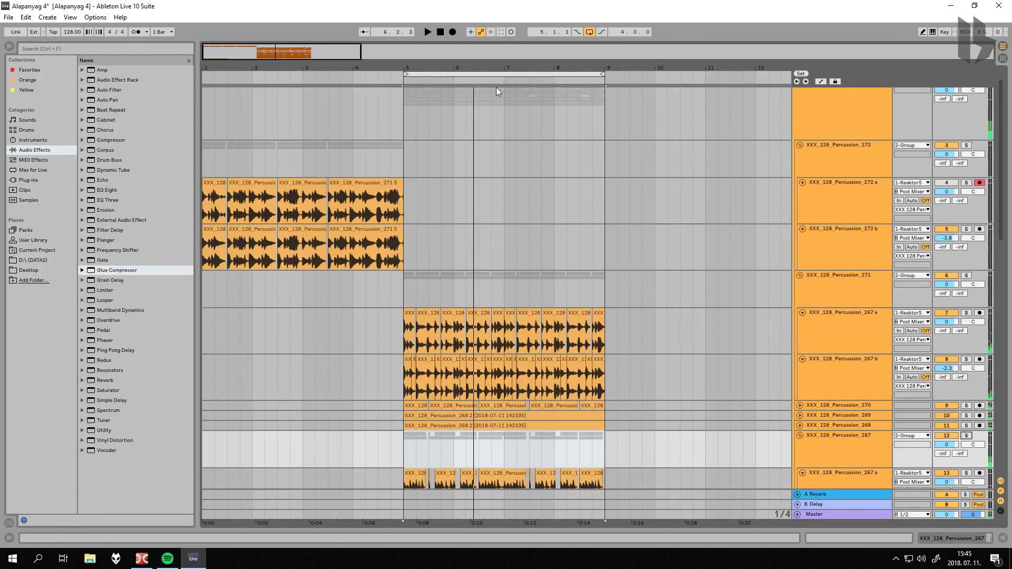
left_click_drag(499, 74, 303, 74)
key("space")
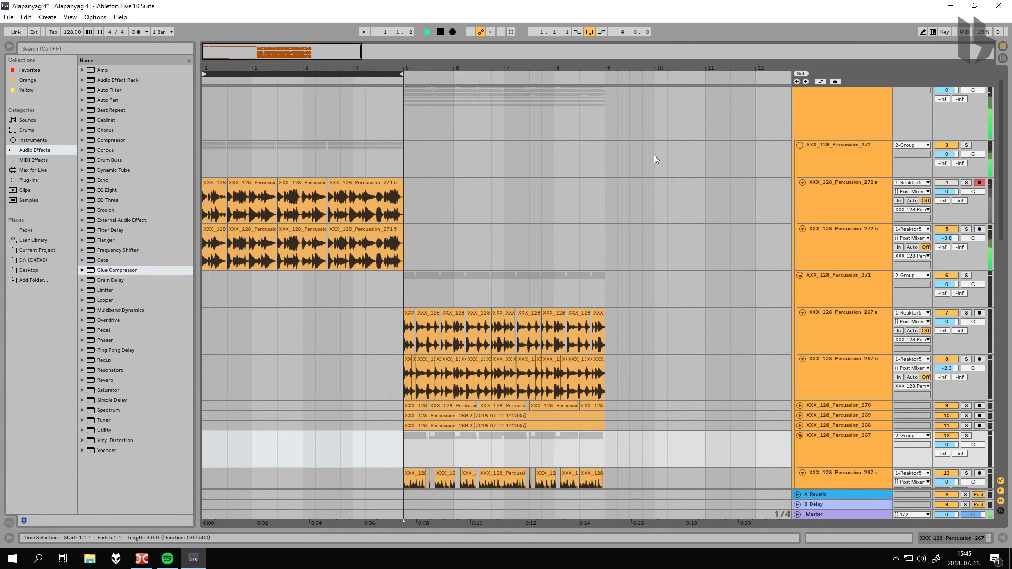
scroll(655, 158, "up", 2)
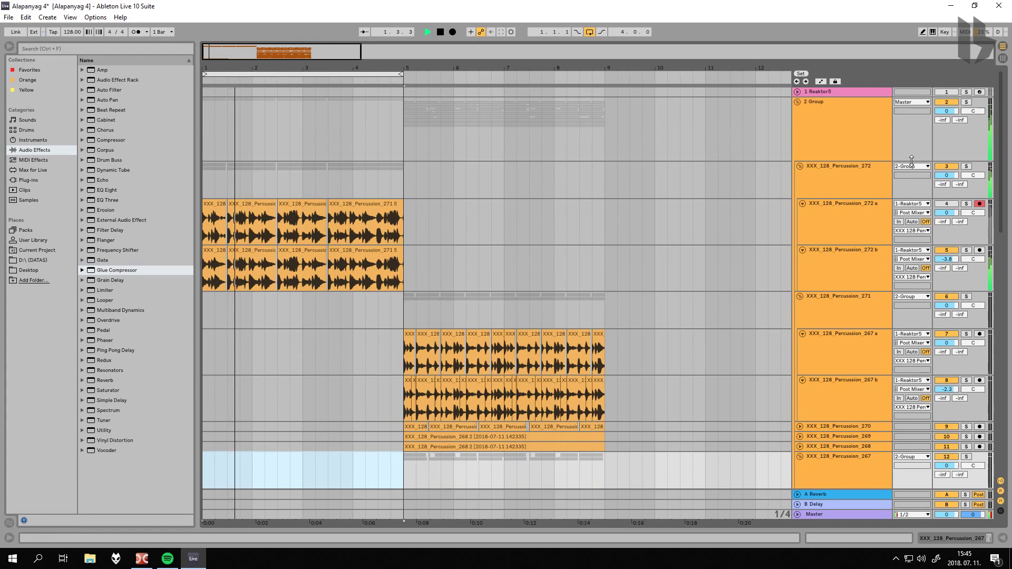
Solo the 2 Group track and reactivate the muted XXX_128_Percussion_272 a track during playback.
left_click(966, 102)
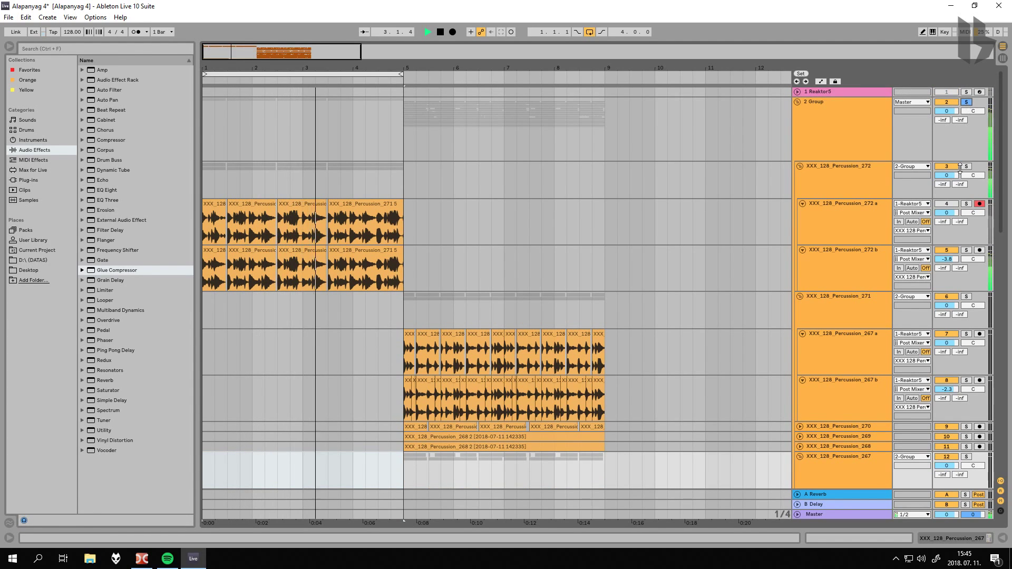
left_click(946, 204)
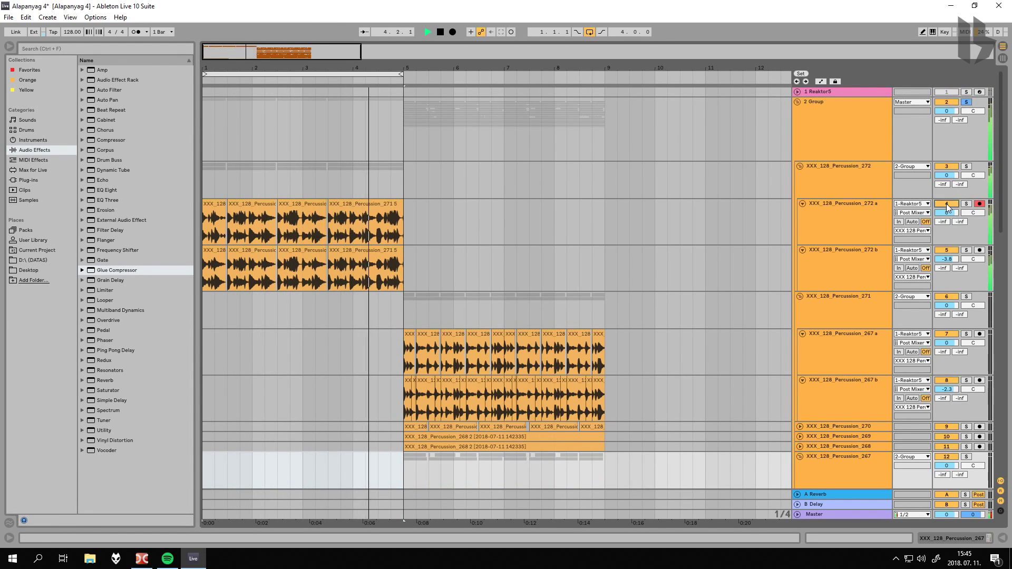
left_click(947, 204)
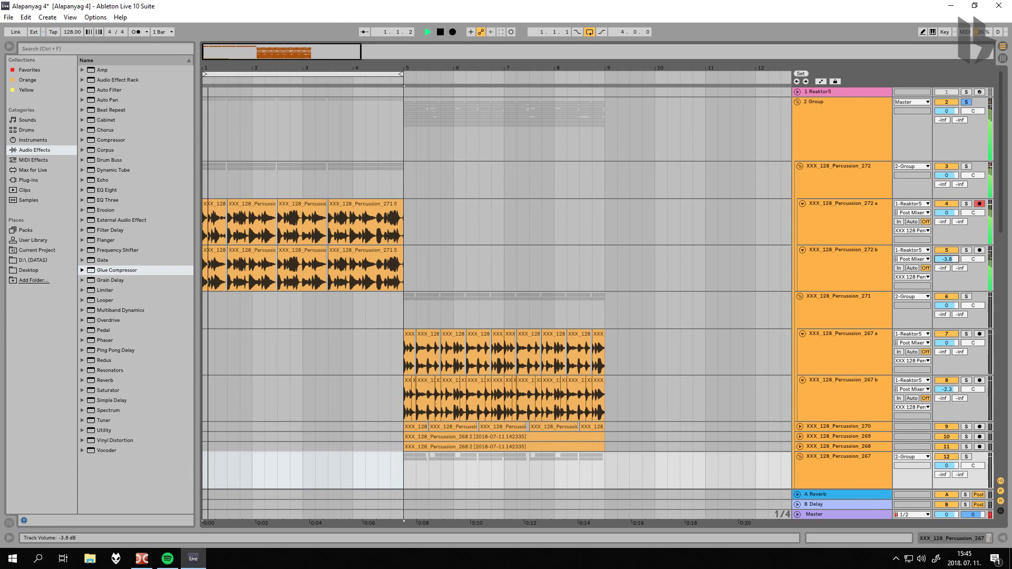
Unsolo the 2 Group track, lower its volume to -6.8 dB, and stop playback.
left_click(966, 102)
left_click_drag(947, 111, 946, 126)
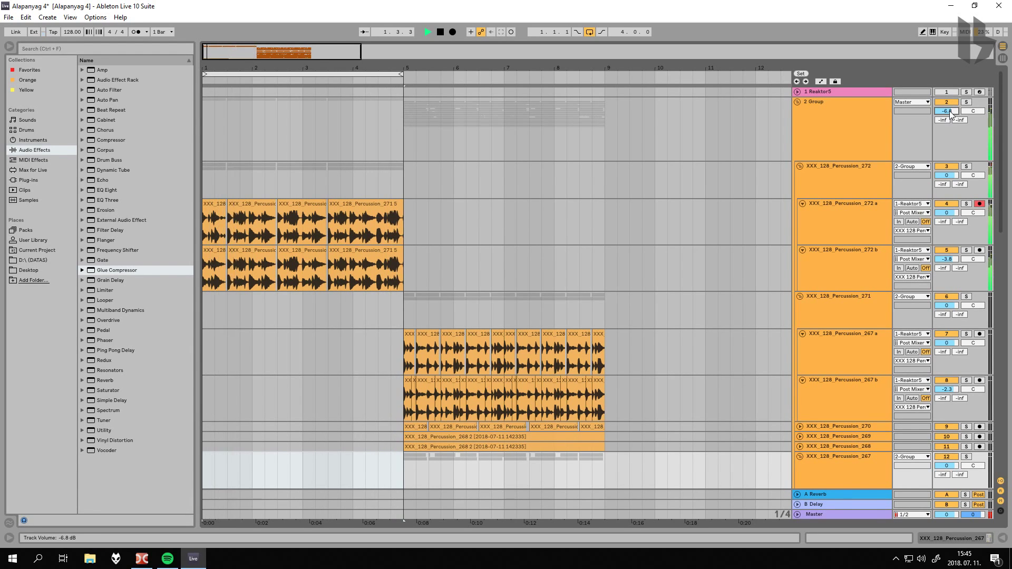
key("space")
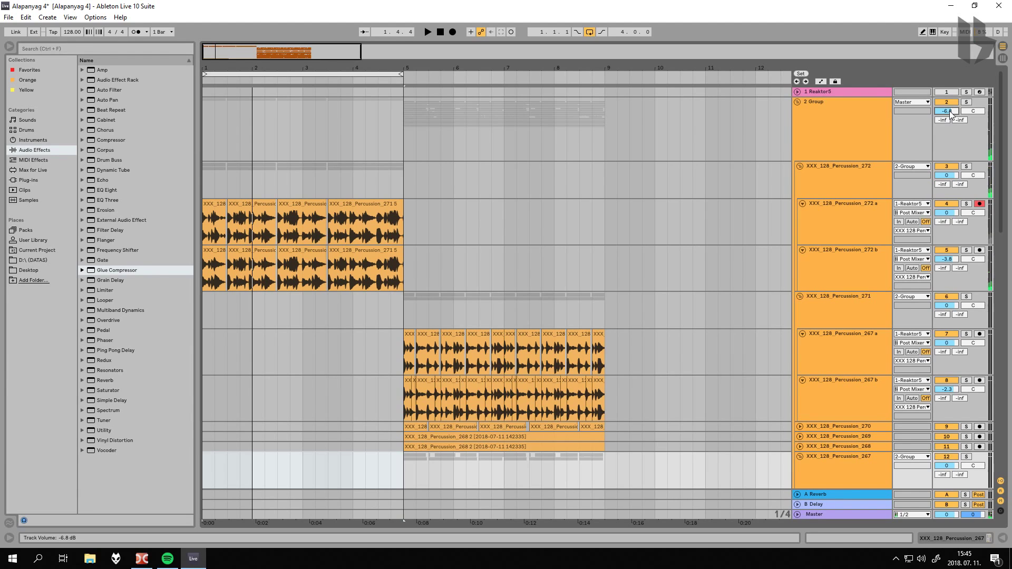